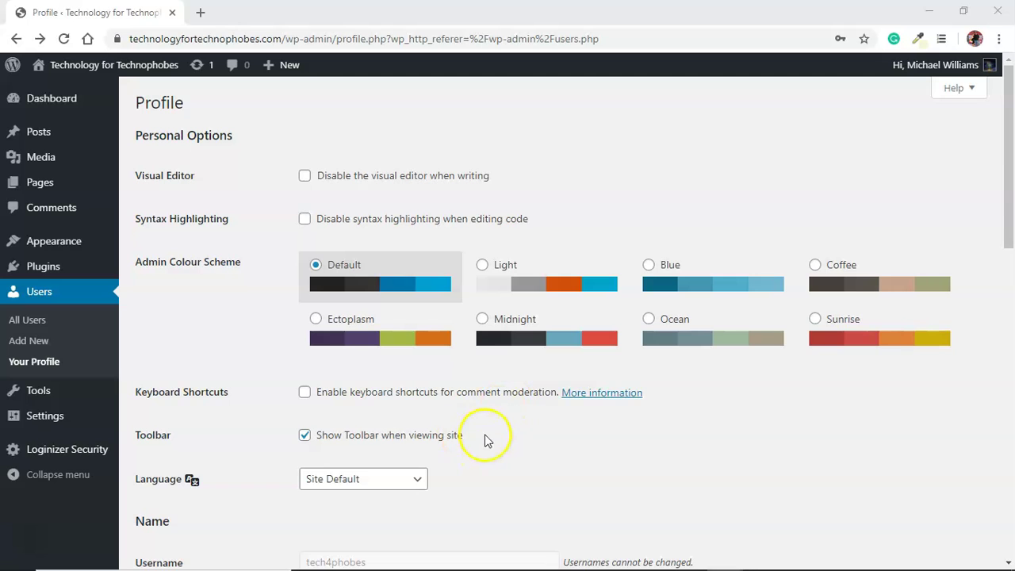
Step: Try the first-name-only option for the public display name and switch it back to first and last name
{"action": "left_click_drag", "start_coordinate": [1008, 187], "coordinate": [1007, 317]}
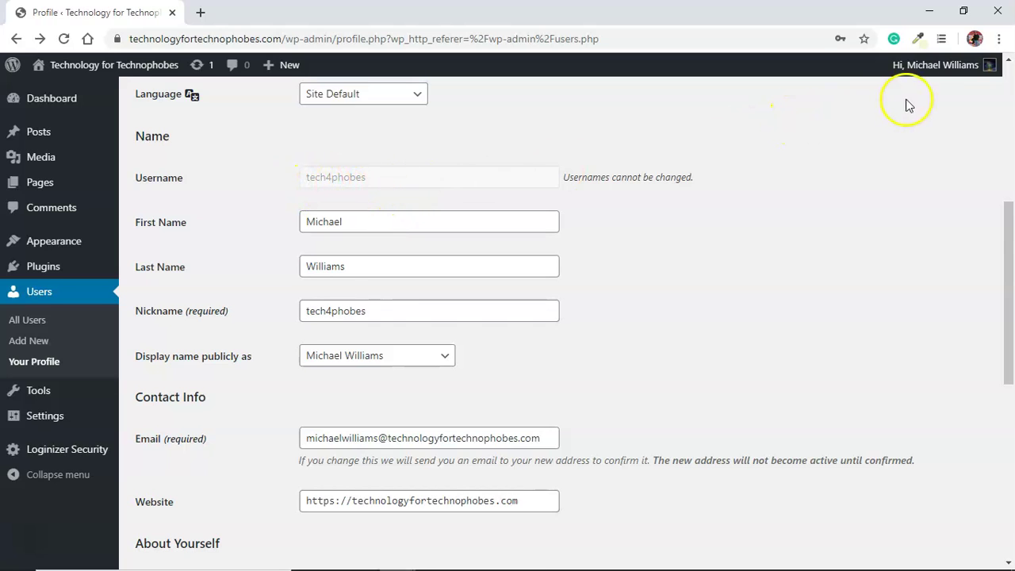
{"action": "mouse_move", "coordinate": [907, 76]}
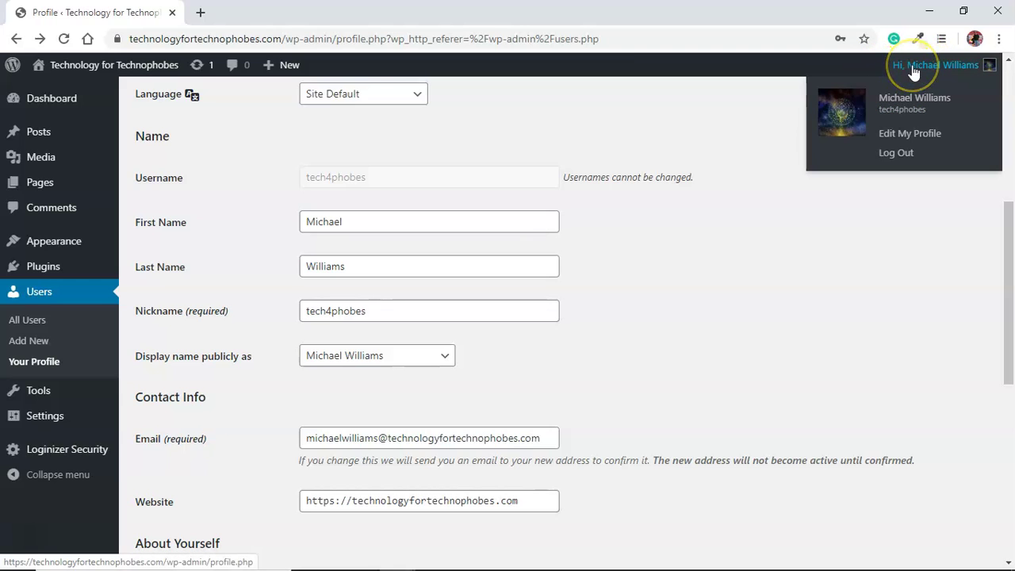
{"action": "left_click", "coordinate": [899, 71]}
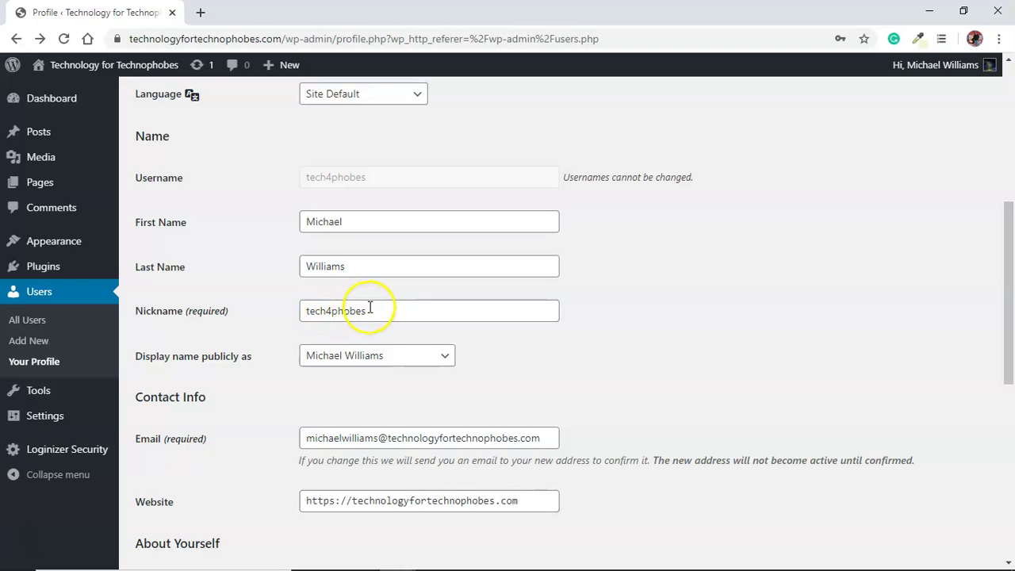
{"action": "left_click", "coordinate": [381, 357]}
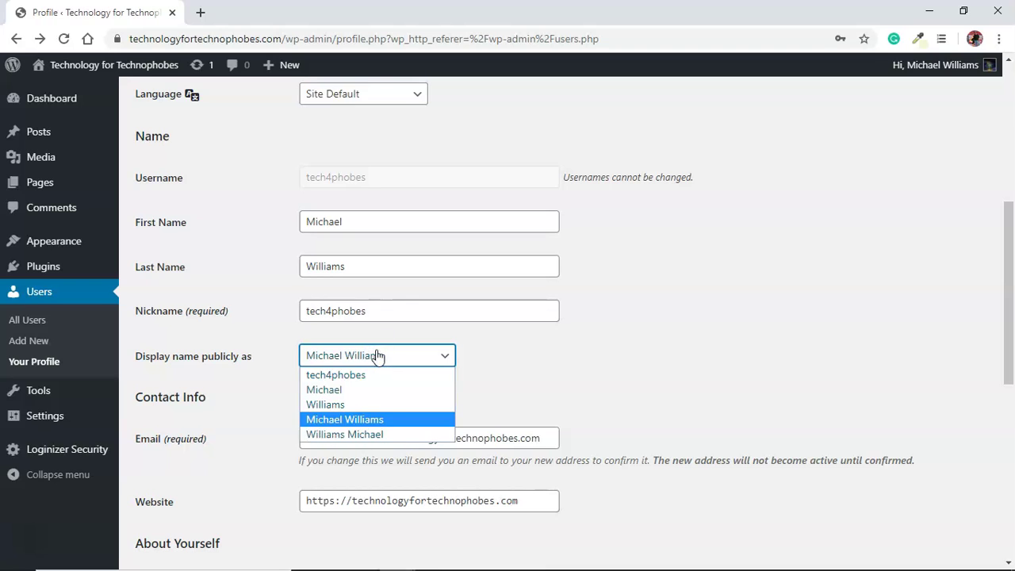
{"action": "left_click", "coordinate": [366, 389]}
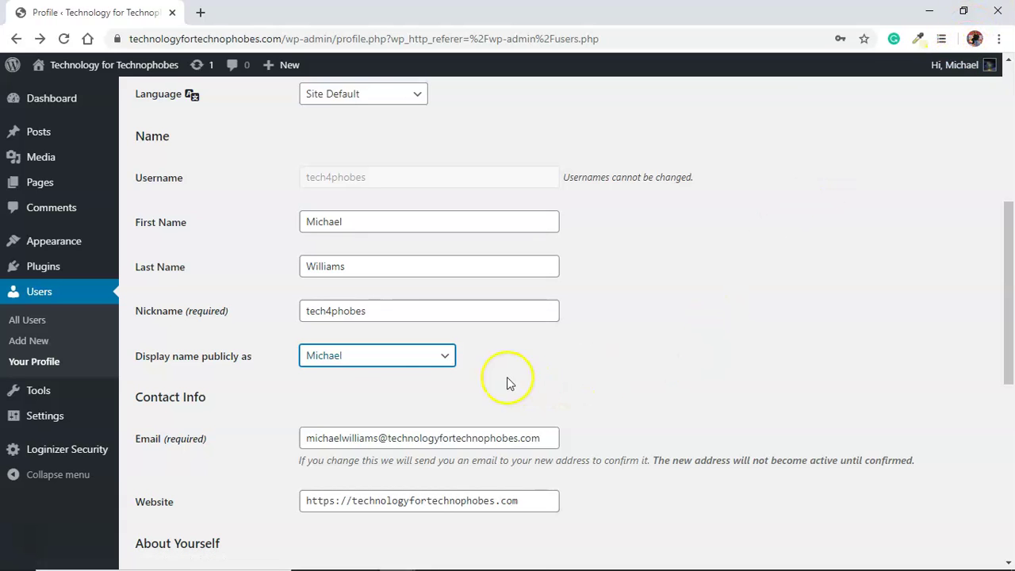
{"action": "left_click", "coordinate": [432, 356]}
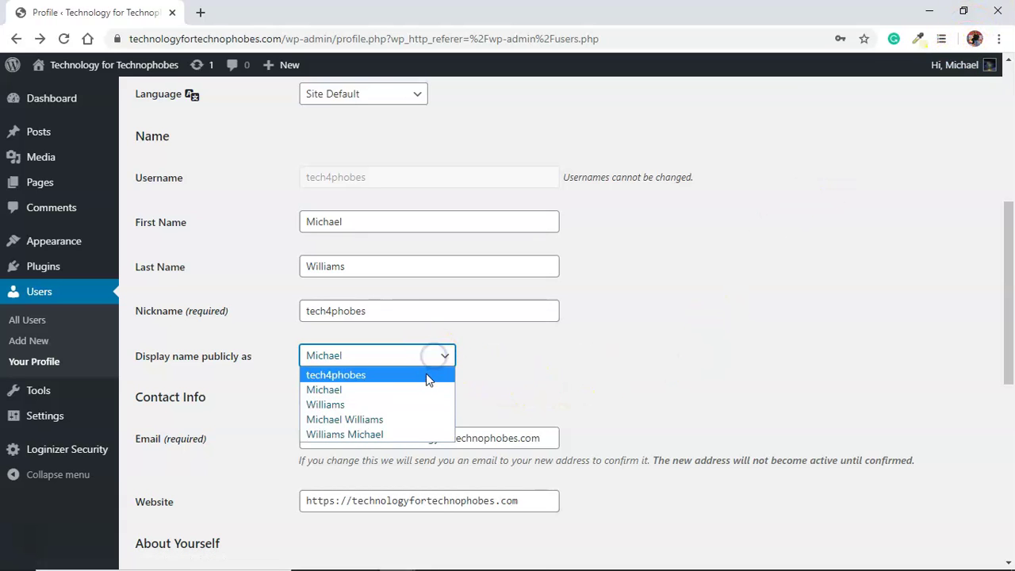
{"action": "left_click", "coordinate": [413, 416]}
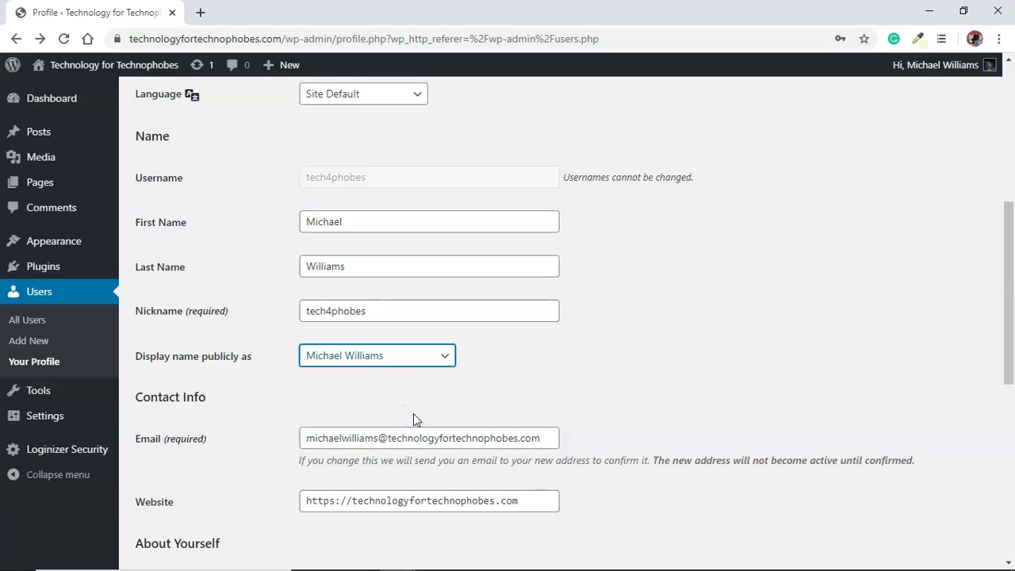
Step: Try the last-name-first, first-and-last-name and first-name-only options for the public display name
{"action": "left_click", "coordinate": [443, 364]}
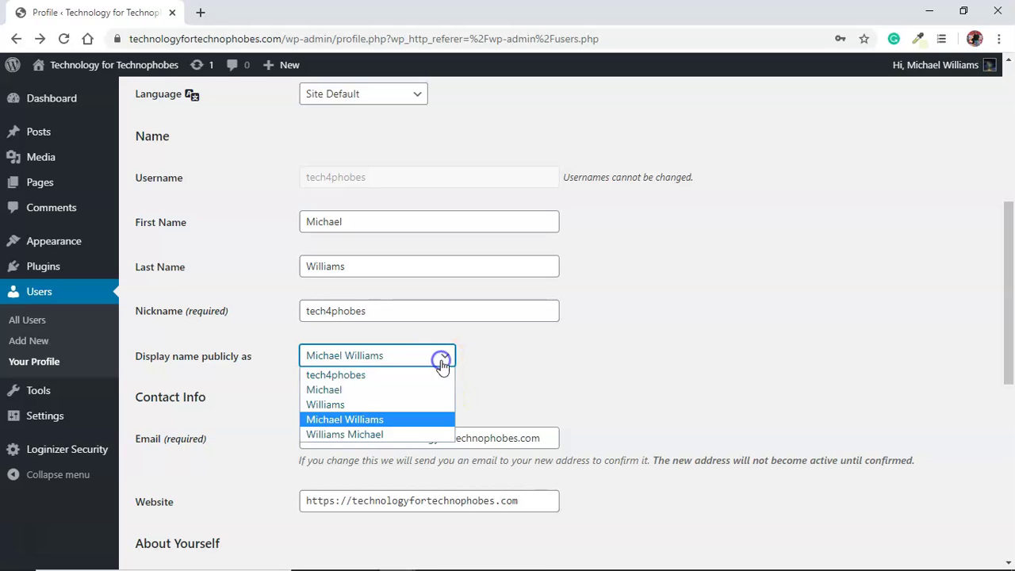
{"action": "left_click", "coordinate": [413, 435]}
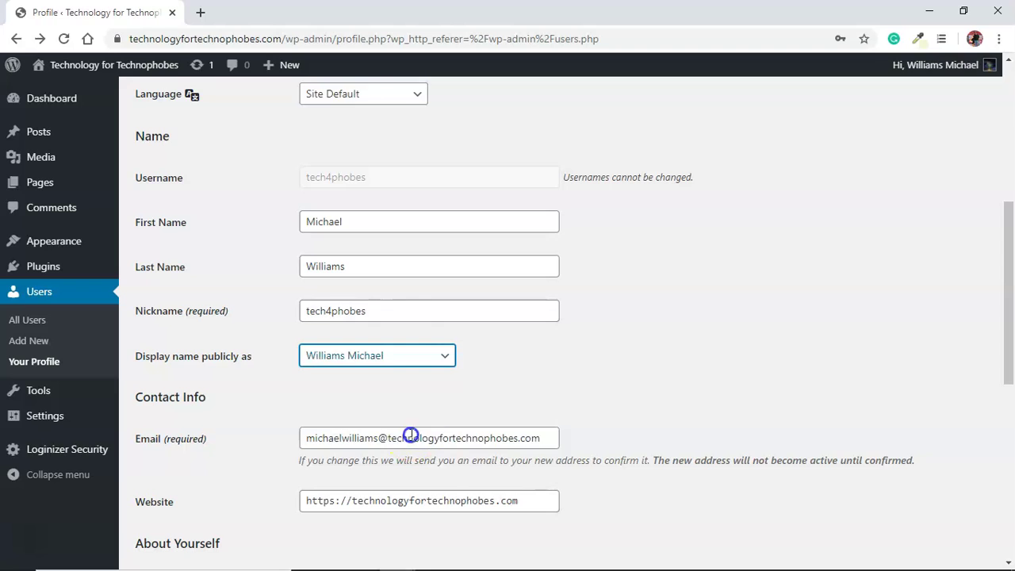
{"action": "left_click", "coordinate": [442, 361]}
{"action": "left_click", "coordinate": [423, 415]}
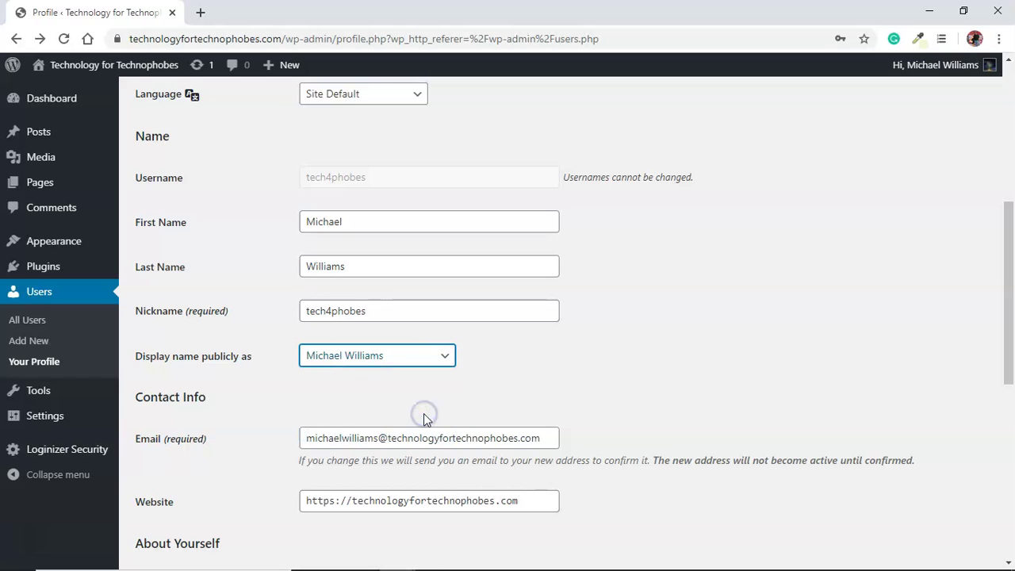
{"action": "left_click", "coordinate": [426, 364]}
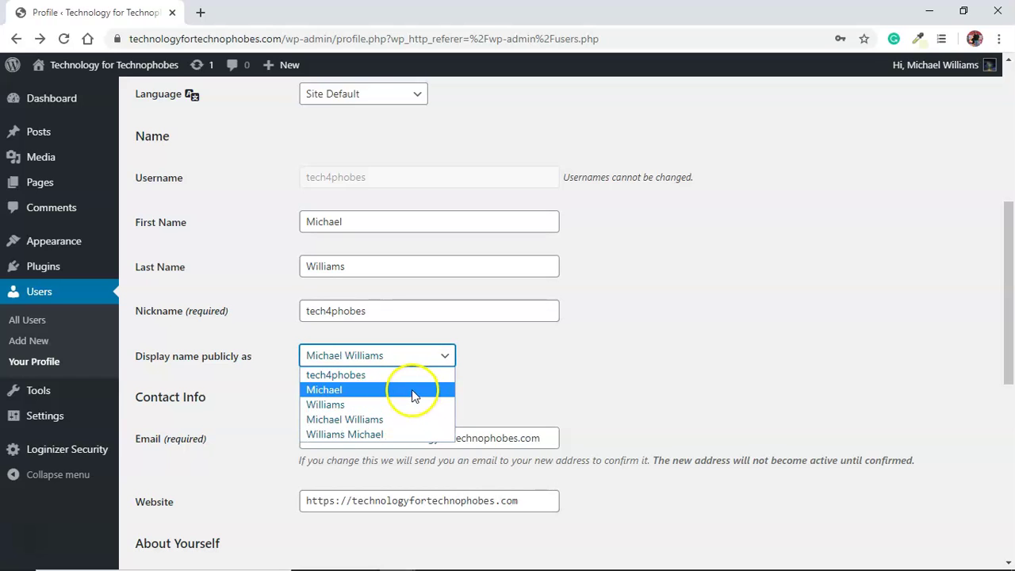
{"action": "left_click", "coordinate": [411, 388]}
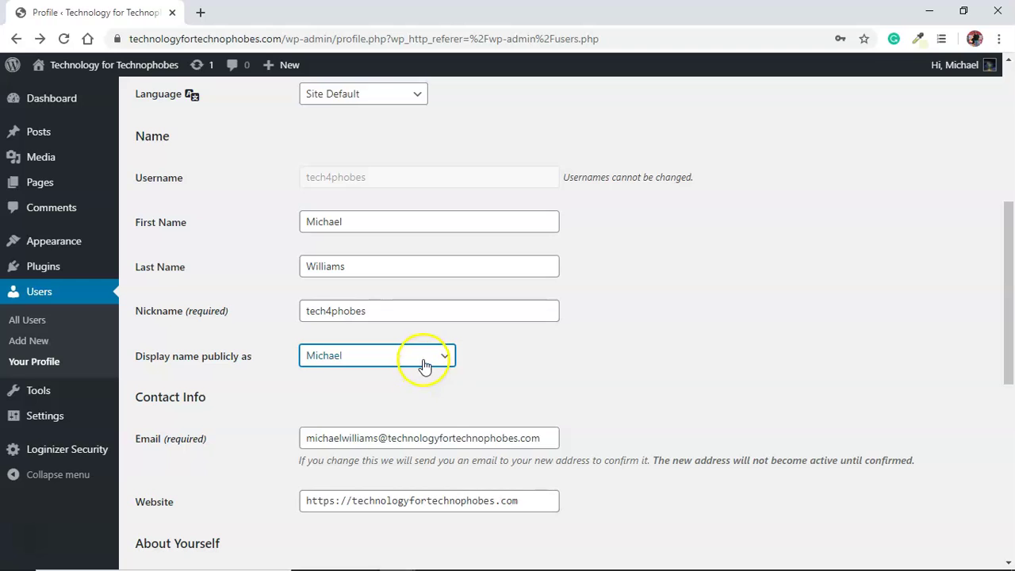
Step: Replace the profile's first name with a different one and choose that new first name as the public display name
{"action": "left_click", "coordinate": [422, 359]}
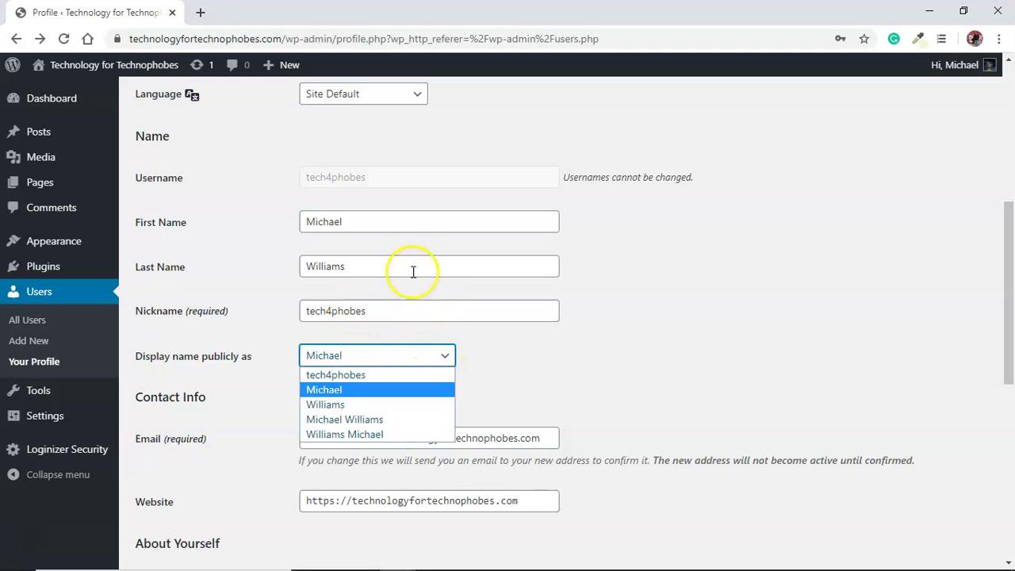
{"action": "left_click", "coordinate": [391, 225]}
{"action": "double_click", "coordinate": [391, 225]}
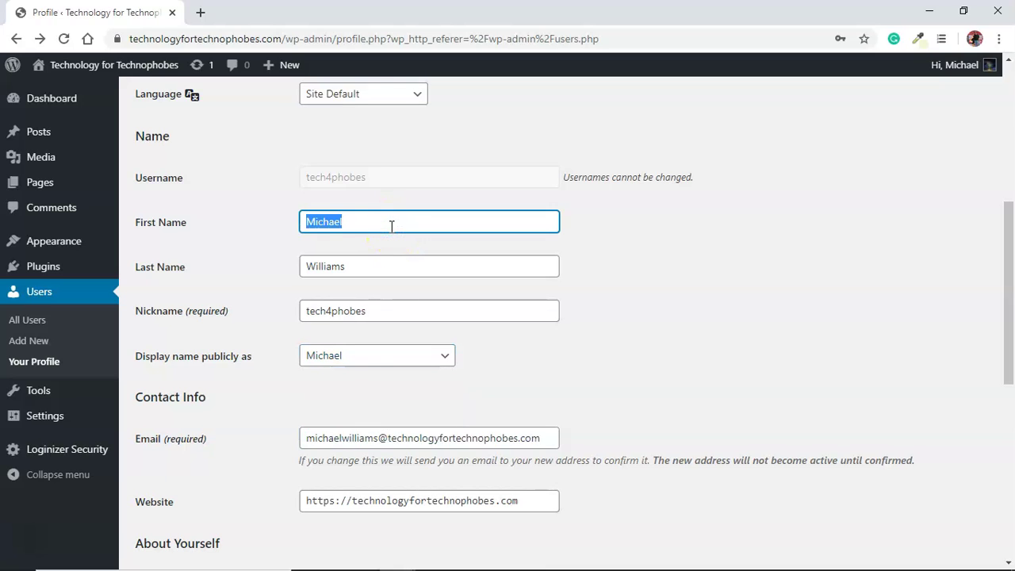
{"action": "type", "text": "John"}
{"action": "left_click", "coordinate": [711, 291]}
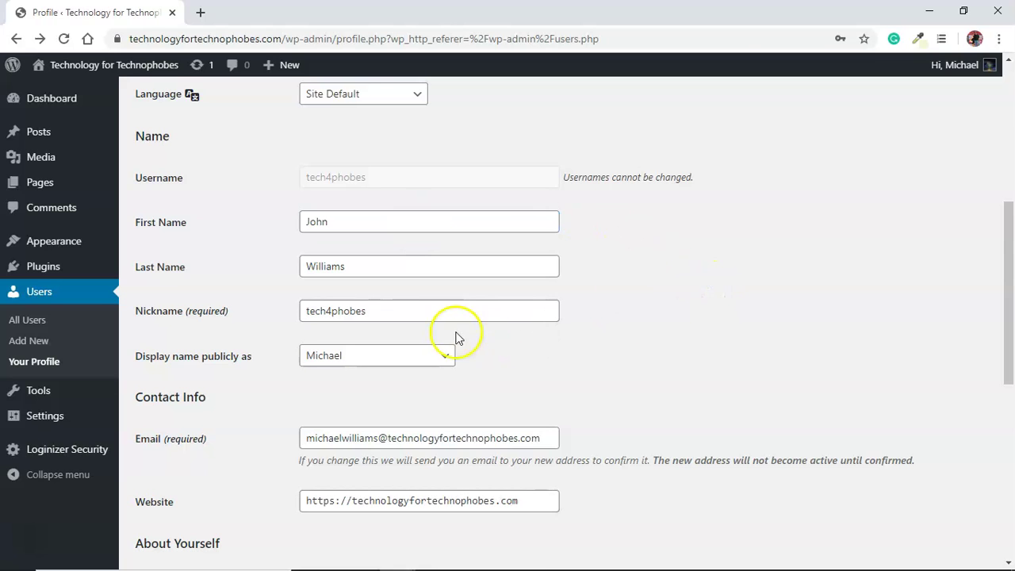
{"action": "left_click", "coordinate": [413, 355]}
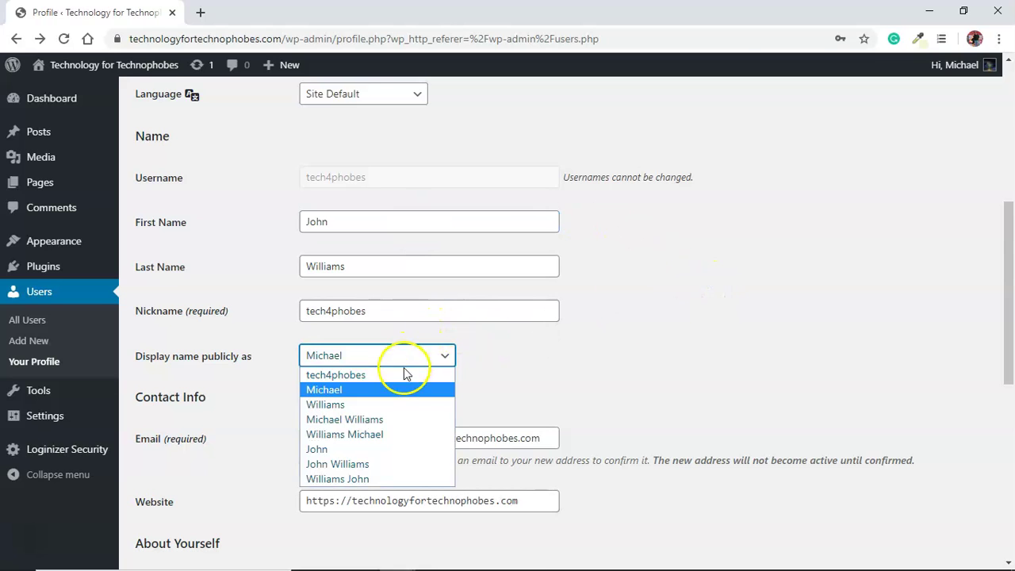
{"action": "left_click", "coordinate": [388, 449]}
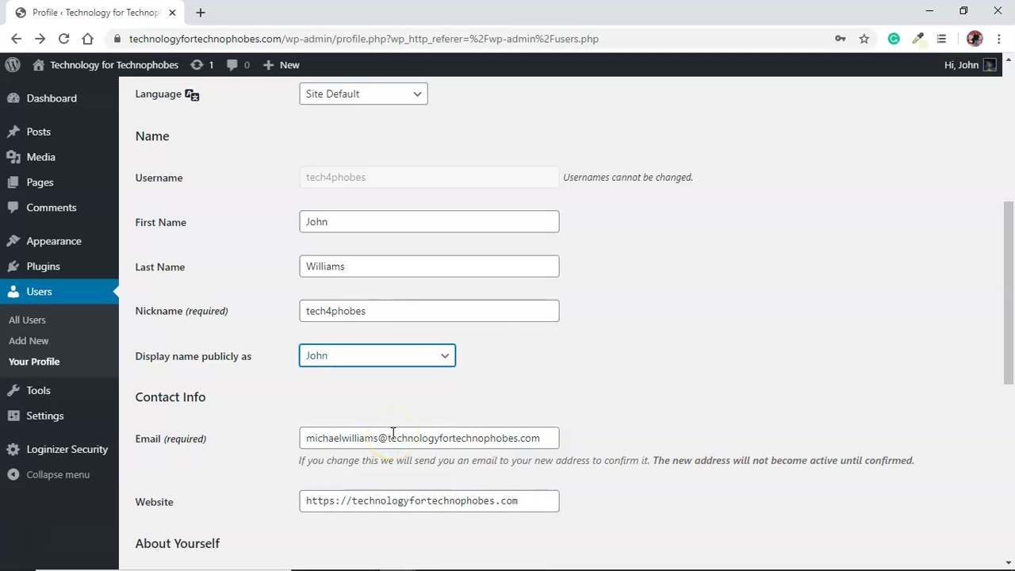
Step: Restore the original first name in the profile's Name section
{"action": "left_click", "coordinate": [344, 229]}
{"action": "double_click", "coordinate": [345, 230]}
{"action": "type", "text": "Mi"}
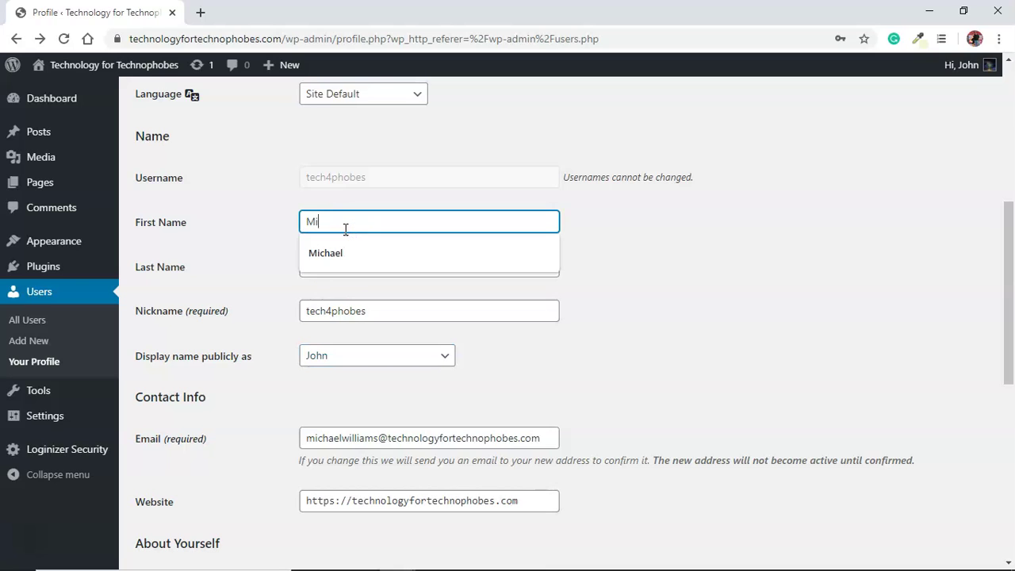
{"action": "type", "text": "chael"}
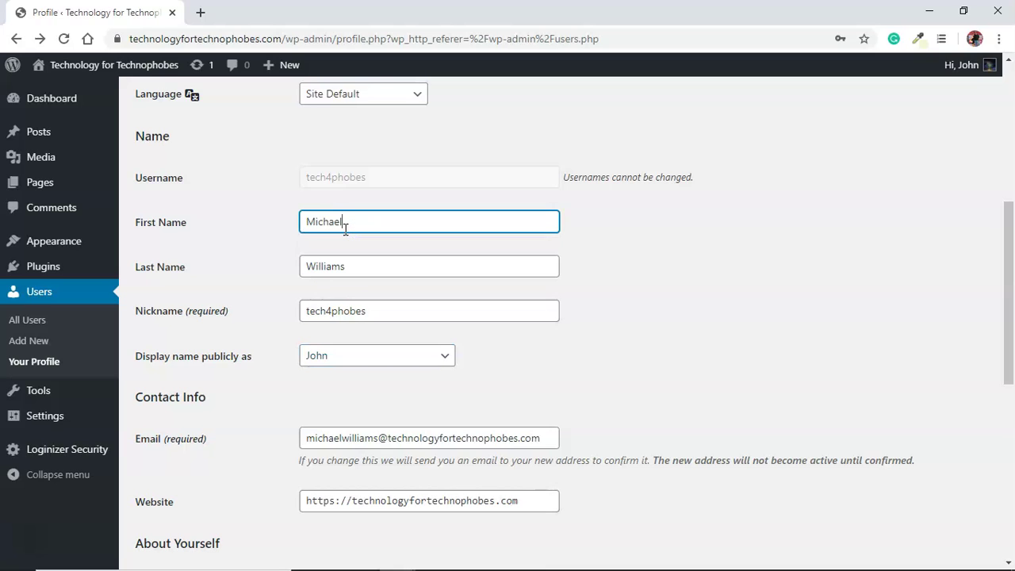
{"action": "left_click", "coordinate": [276, 314]}
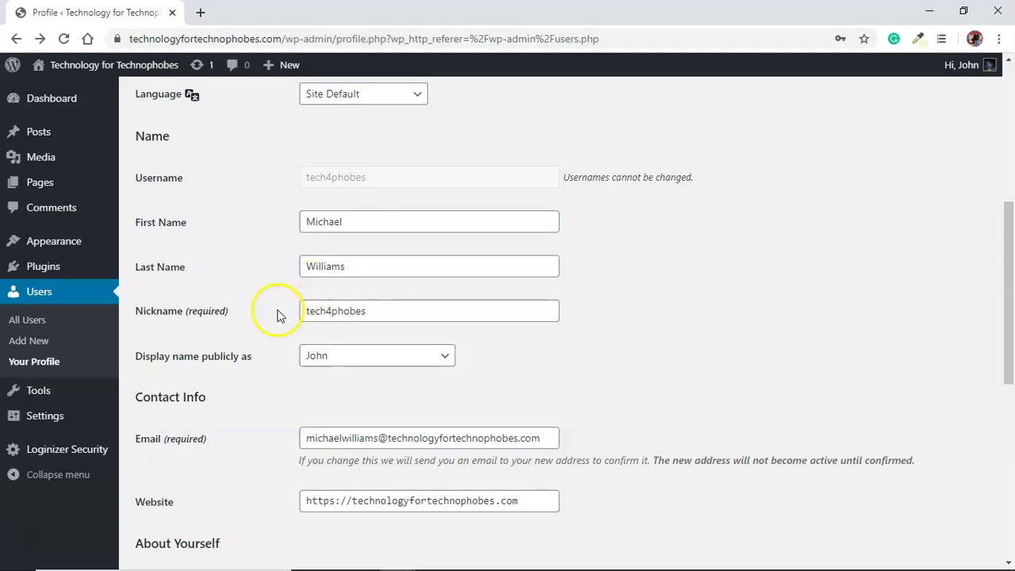
Step: Set the public display name to the original first name followed by the last name
{"action": "left_click", "coordinate": [317, 356]}
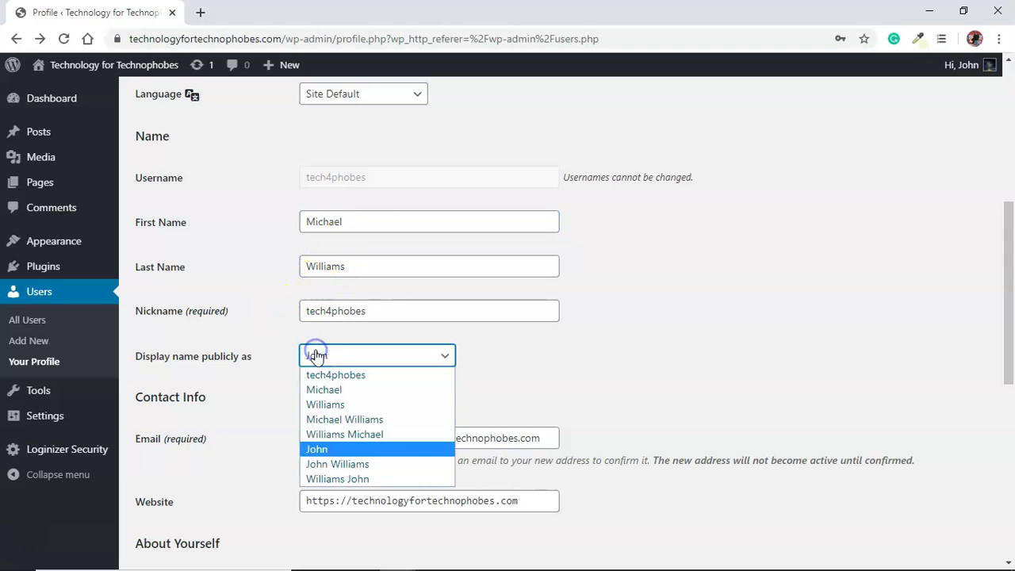
{"action": "left_click", "coordinate": [325, 418]}
{"action": "left_click", "coordinate": [566, 383]}
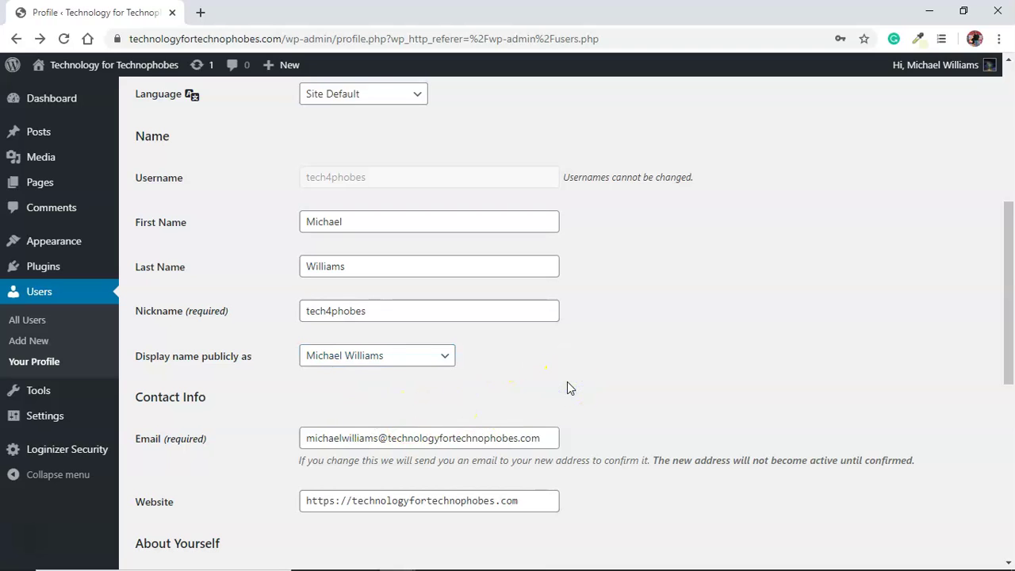
Step: Examine the required Email field under Contact Info and highlight the bold note about confirming a new address
{"action": "left_click", "coordinate": [492, 434]}
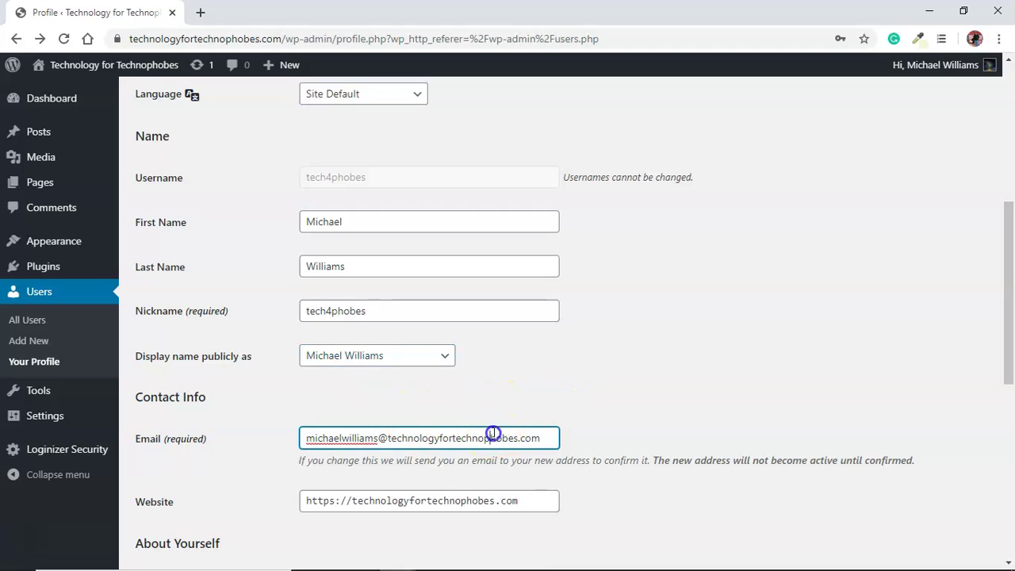
{"action": "left_click", "coordinate": [698, 391]}
{"action": "scroll", "coordinate": [697, 393], "scroll_direction": "down", "scroll_amount": 1}
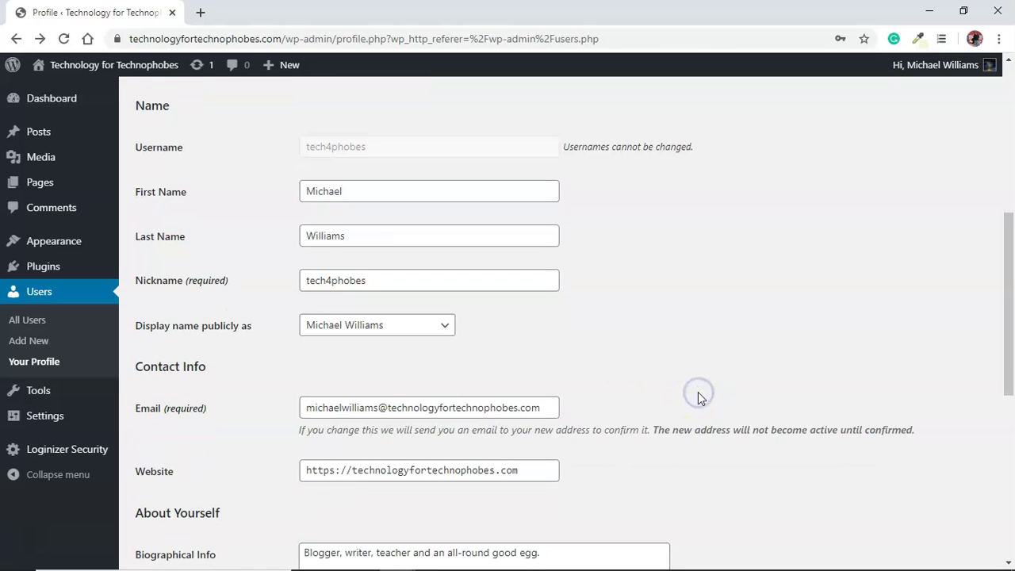
{"action": "scroll", "coordinate": [698, 394], "scroll_direction": "down", "scroll_amount": 3}
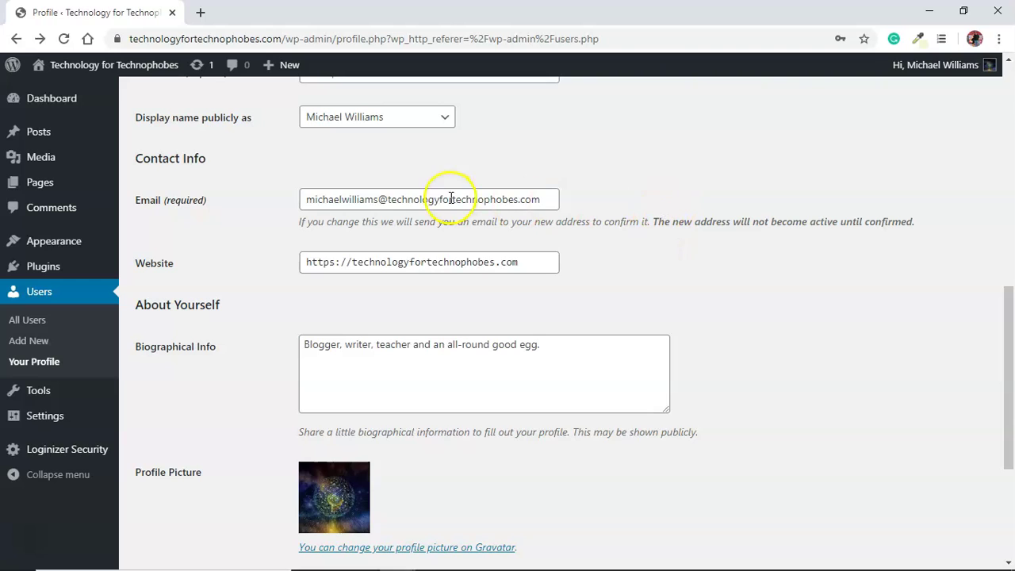
{"action": "left_click", "coordinate": [665, 216]}
{"action": "double_click", "coordinate": [664, 215]}
{"action": "key", "text": "ctrl+shift+Right"}
{"action": "key", "text": "ctrl+shift+Right"}
{"action": "key", "text": "ctrl+shift+Right"}
{"action": "key", "text": "ctrl+shift+Right"}
{"action": "key", "text": "ctrl+shift+Right"}
{"action": "key", "text": "ctrl+shift+Right"}
{"action": "key", "text": "ctrl+shift+Right"}
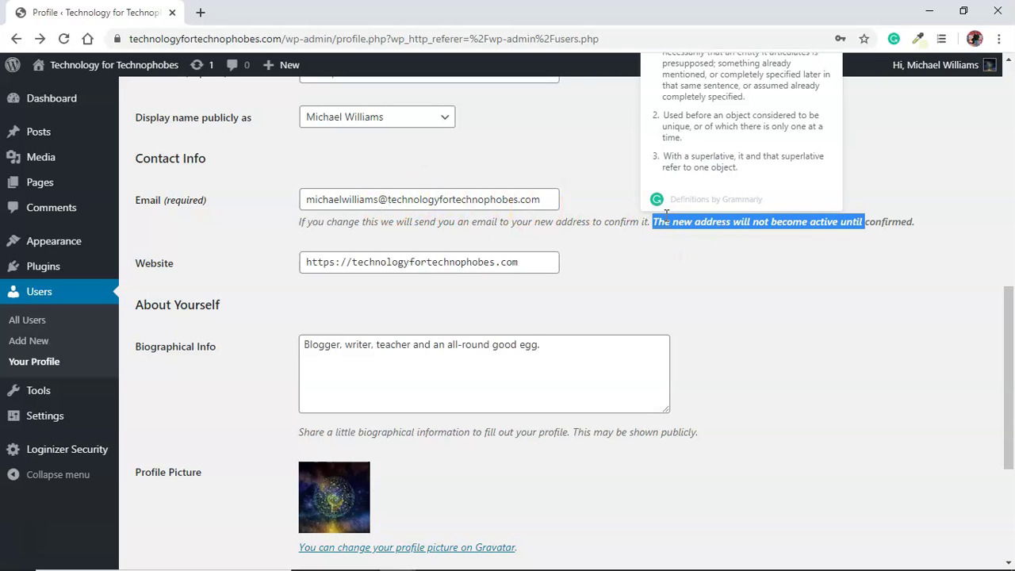
{"action": "key", "text": "ctrl+shift+Right"}
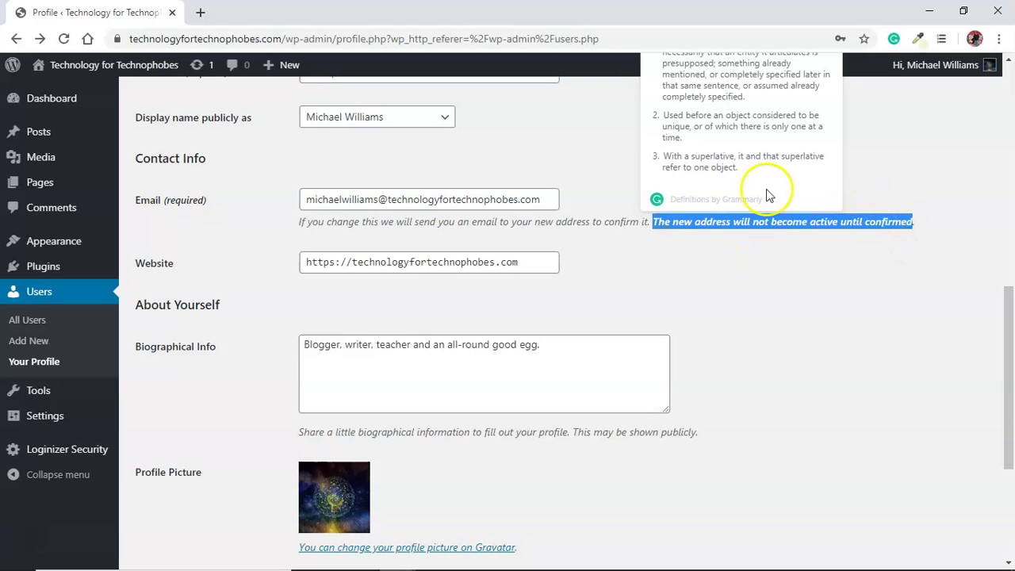
{"action": "left_click", "coordinate": [758, 270]}
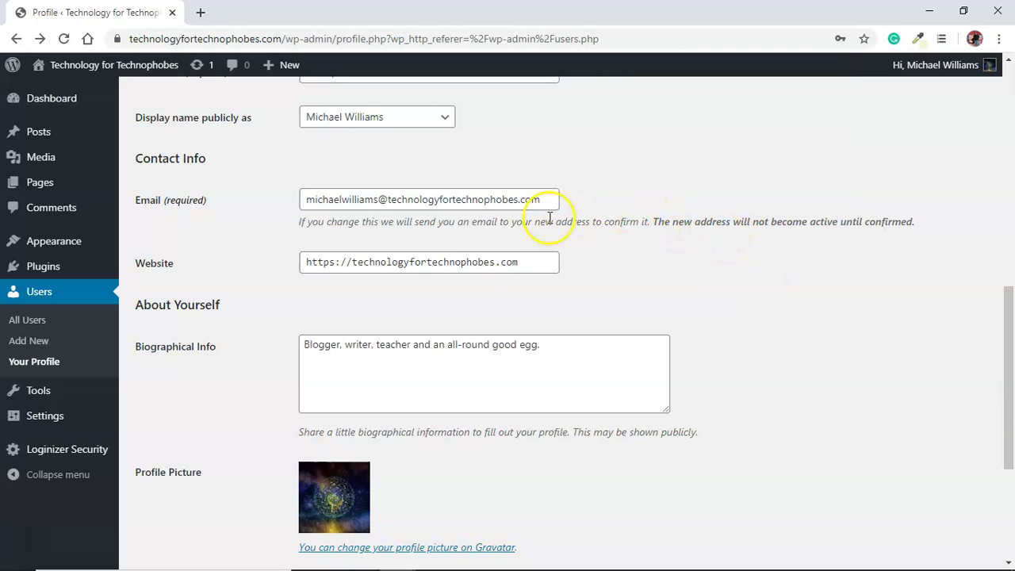
Step: Examine the Website, Biographical Info, Profile Picture and Account Management settings of the profile
{"action": "left_click", "coordinate": [484, 262]}
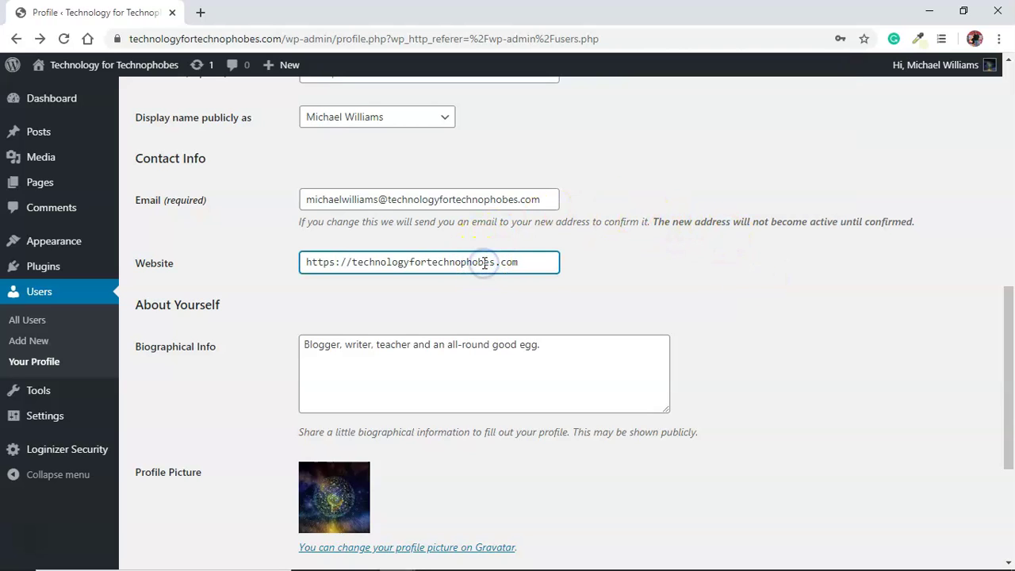
{"action": "left_click", "coordinate": [607, 290]}
{"action": "scroll", "coordinate": [607, 291], "scroll_direction": "down", "scroll_amount": 1}
{"action": "scroll", "coordinate": [606, 292], "scroll_direction": "down", "scroll_amount": 2}
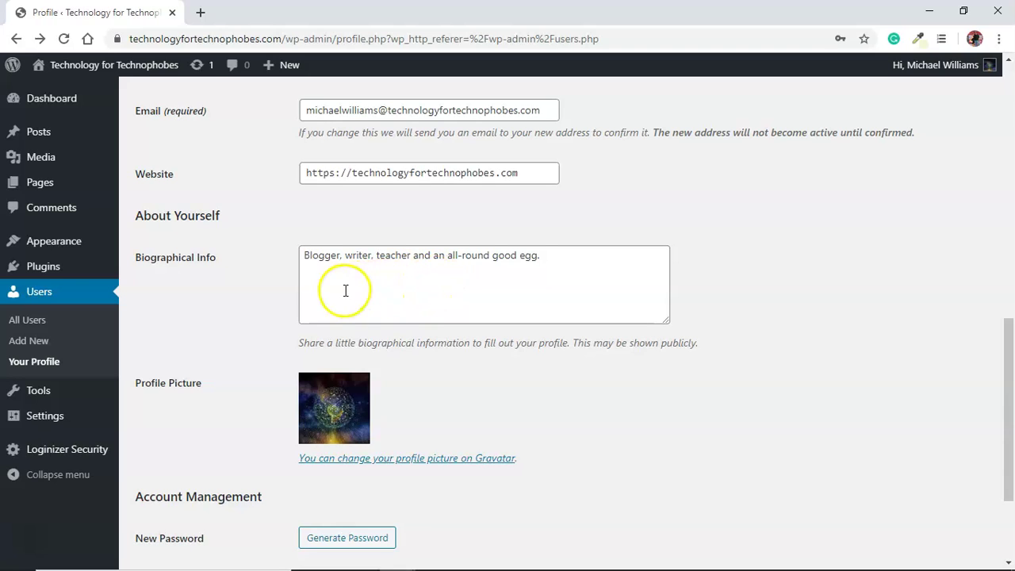
{"action": "left_click", "coordinate": [784, 386]}
{"action": "scroll", "coordinate": [785, 386], "scroll_direction": "down", "scroll_amount": 2}
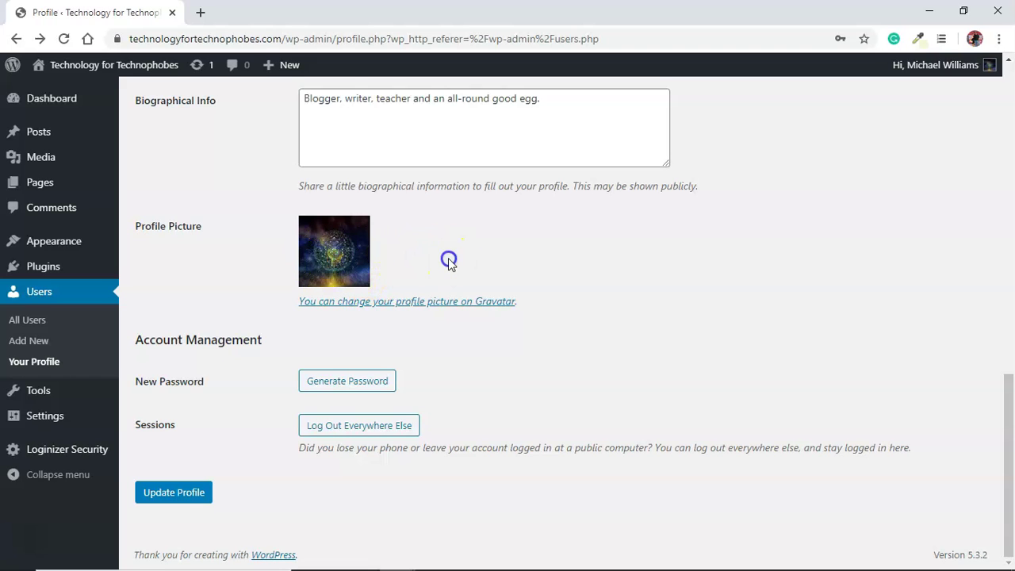
{"action": "scroll", "coordinate": [448, 264], "scroll_direction": "up", "scroll_amount": 2}
{"action": "scroll", "coordinate": [448, 264], "scroll_direction": "up", "scroll_amount": 3}
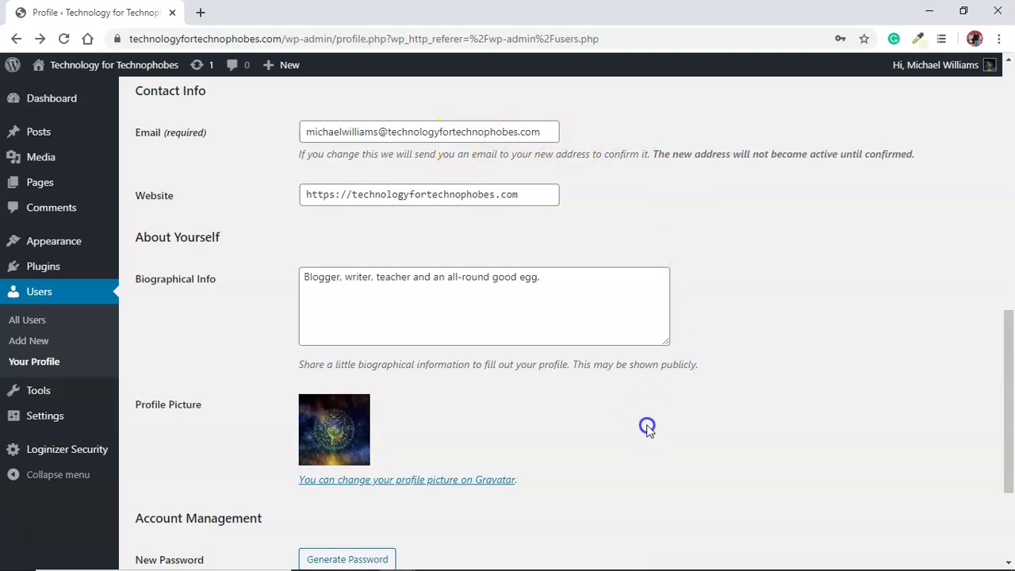
Step: Follow the link for changing the profile picture on Gravatar and switch to the Gravatar site
{"action": "scroll", "coordinate": [646, 426], "scroll_direction": "down", "scroll_amount": 3}
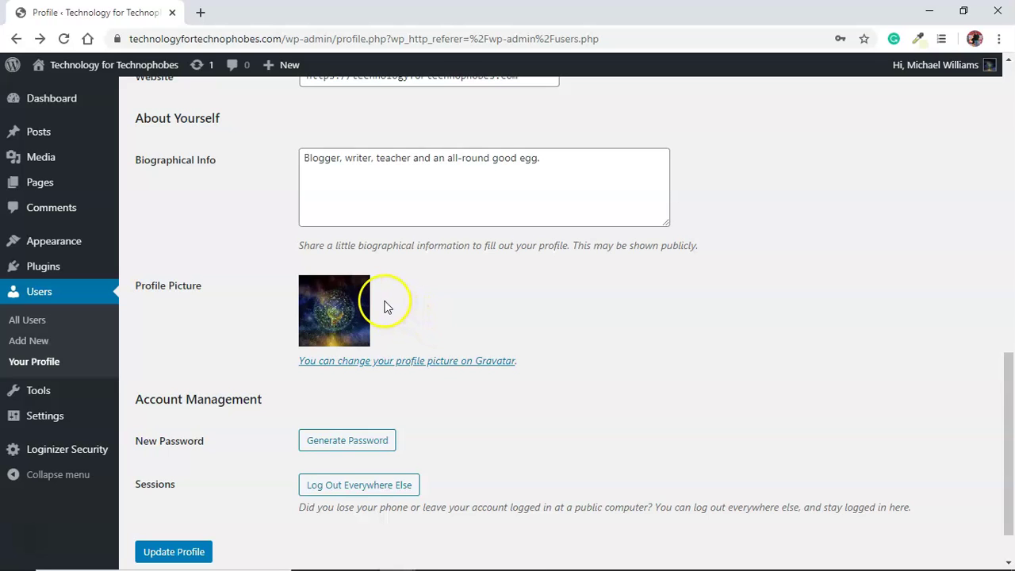
{"action": "left_click", "coordinate": [394, 363]}
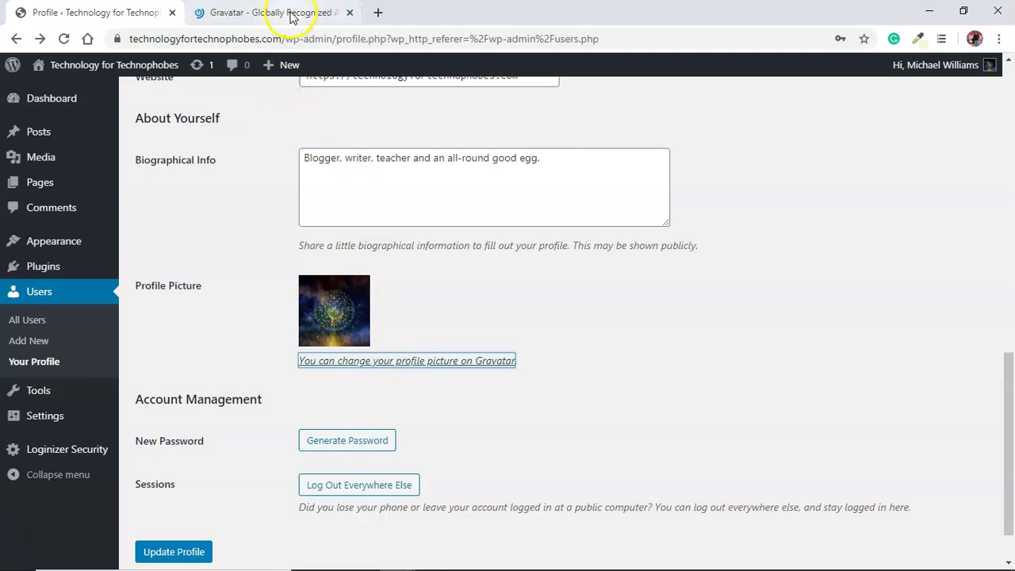
{"action": "left_click", "coordinate": [291, 11]}
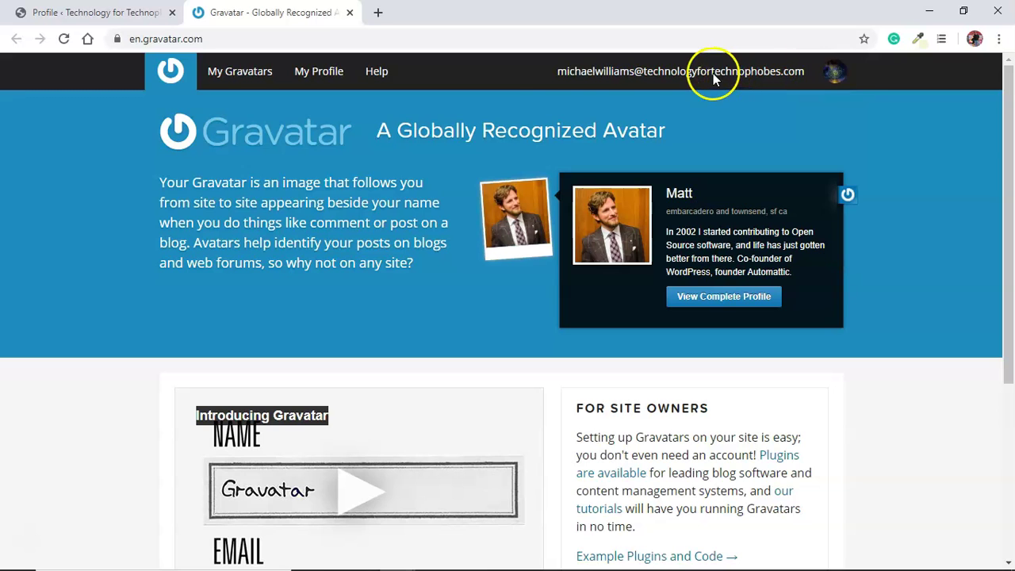
Step: Open the Manage Gravatars page in Gravatar and examine the email addresses that can be modified
{"action": "left_click", "coordinate": [41, 18]}
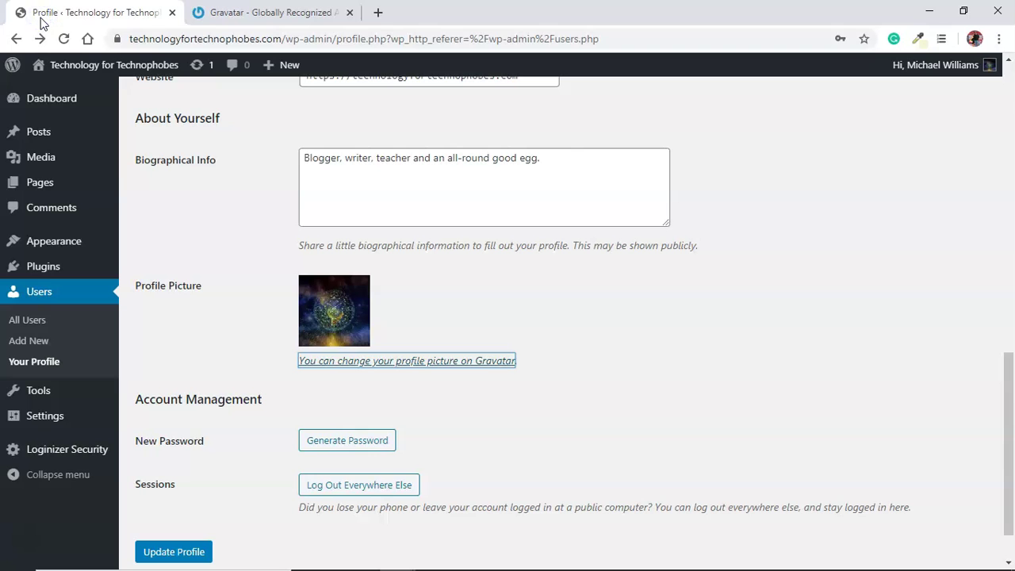
{"action": "left_click", "coordinate": [241, 13]}
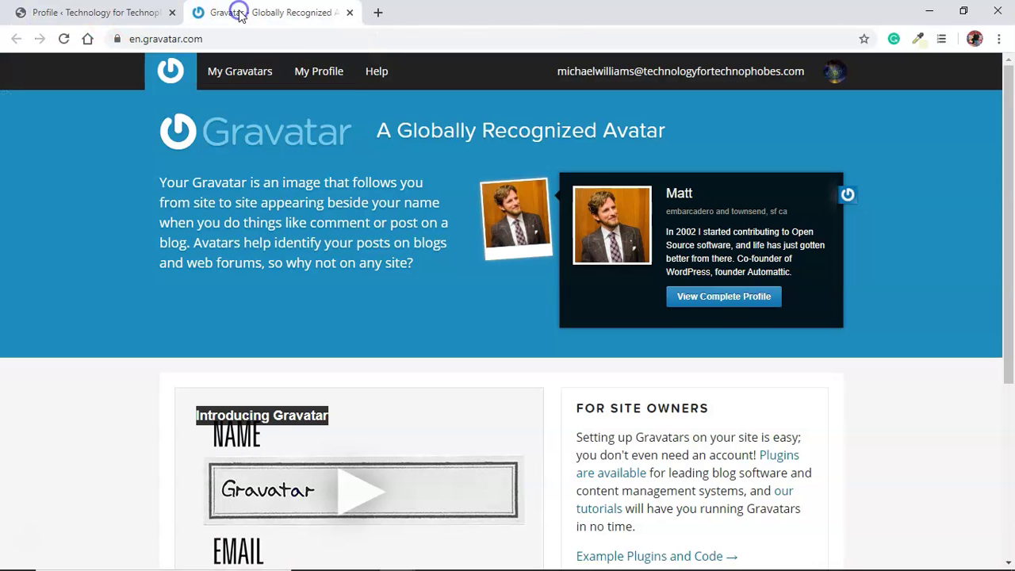
{"action": "left_click", "coordinate": [255, 73]}
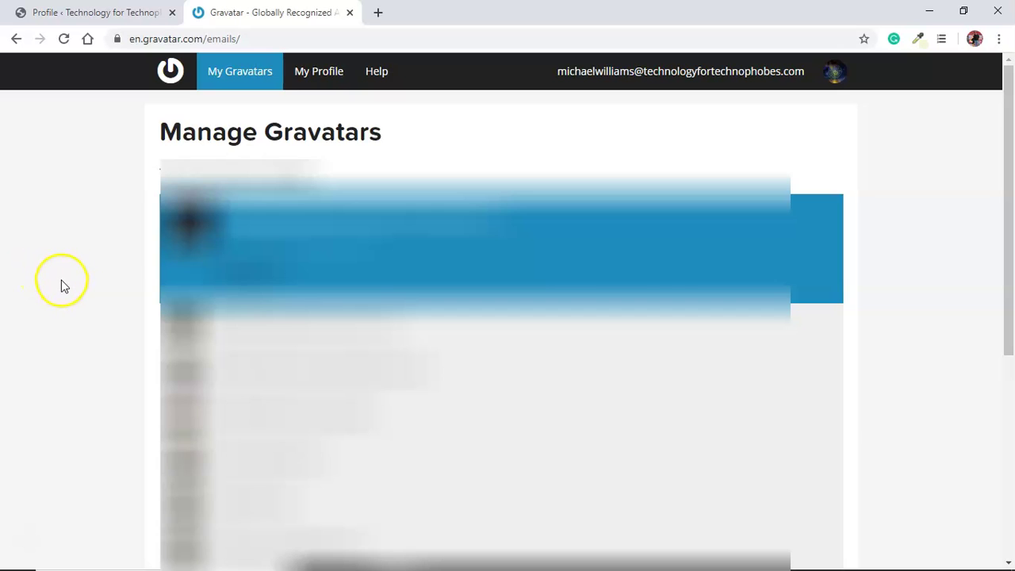
{"action": "scroll", "coordinate": [64, 286], "scroll_direction": "down", "scroll_amount": 2}
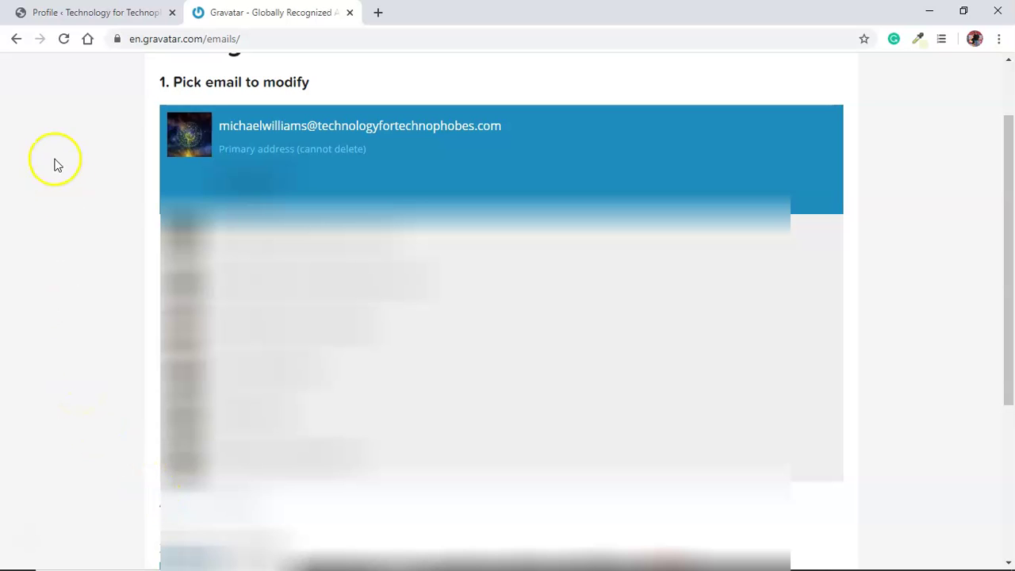
Step: Switch back to the WordPress profile and highlight the first part of the Email address under Contact Info for comparison
{"action": "left_click", "coordinate": [103, 17]}
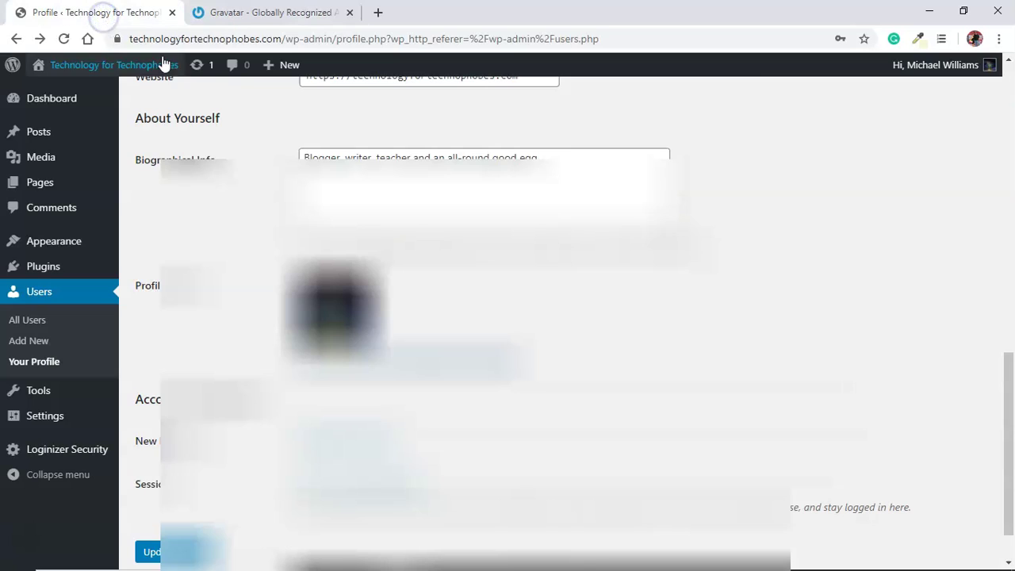
{"action": "scroll", "coordinate": [438, 127], "scroll_direction": "up", "scroll_amount": 2}
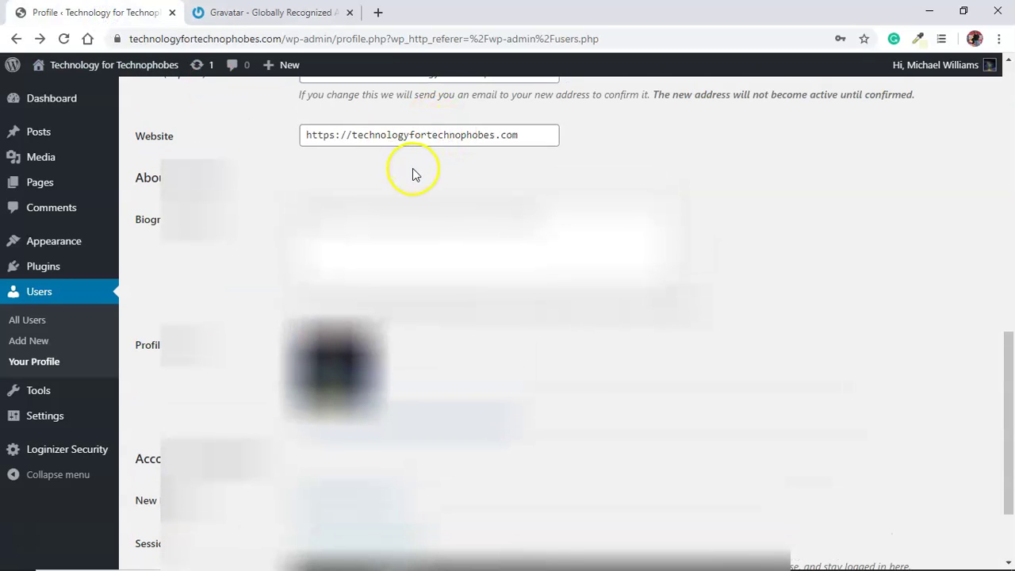
{"action": "scroll", "coordinate": [414, 168], "scroll_direction": "up", "scroll_amount": 3}
{"action": "scroll", "coordinate": [413, 168], "scroll_direction": "up", "scroll_amount": 1}
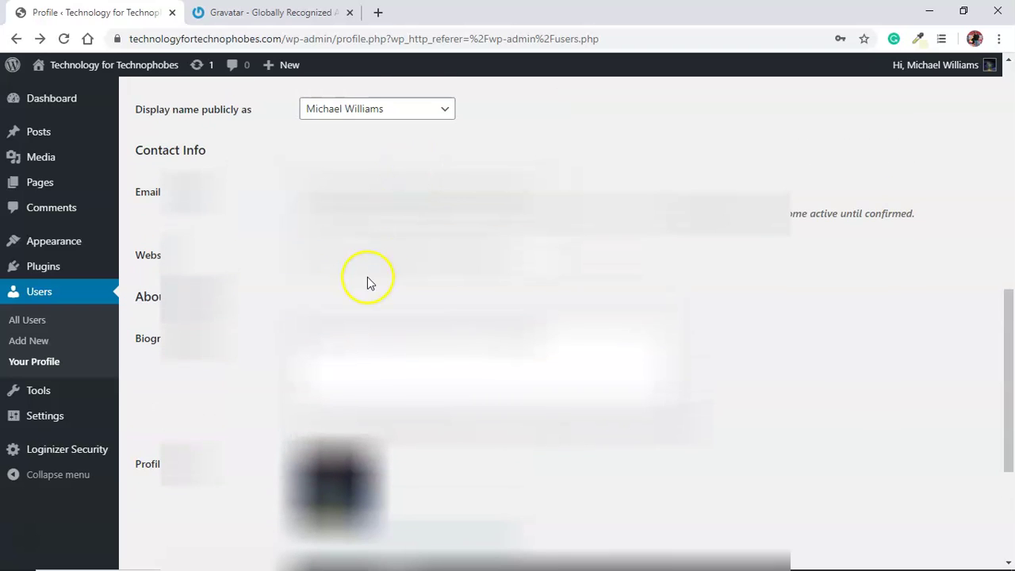
{"action": "double_click", "coordinate": [366, 196]}
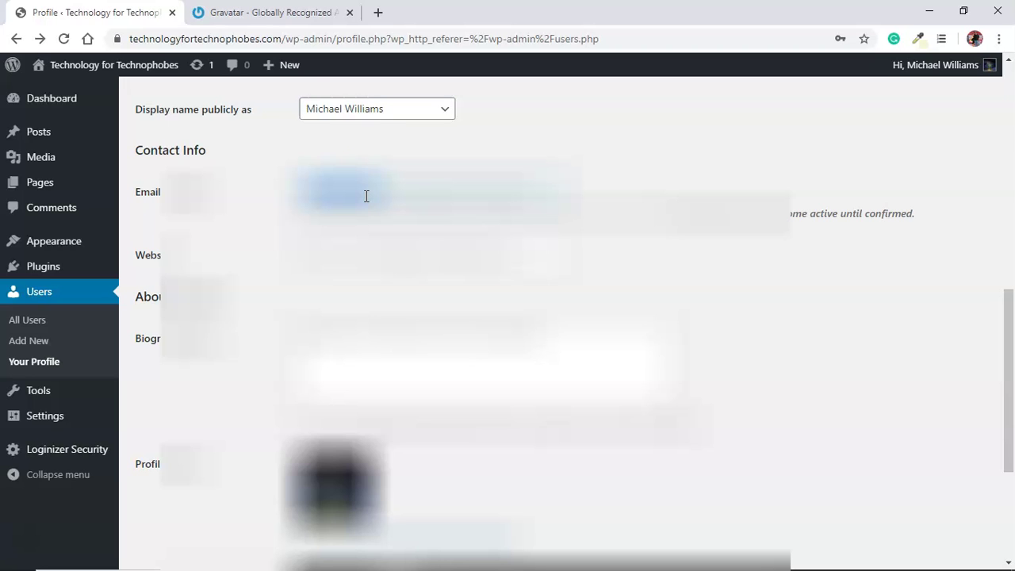
Step: Return to Gravatar's Manage Gravatars page and open the upload options for adding a new image
{"action": "left_click", "coordinate": [293, 16]}
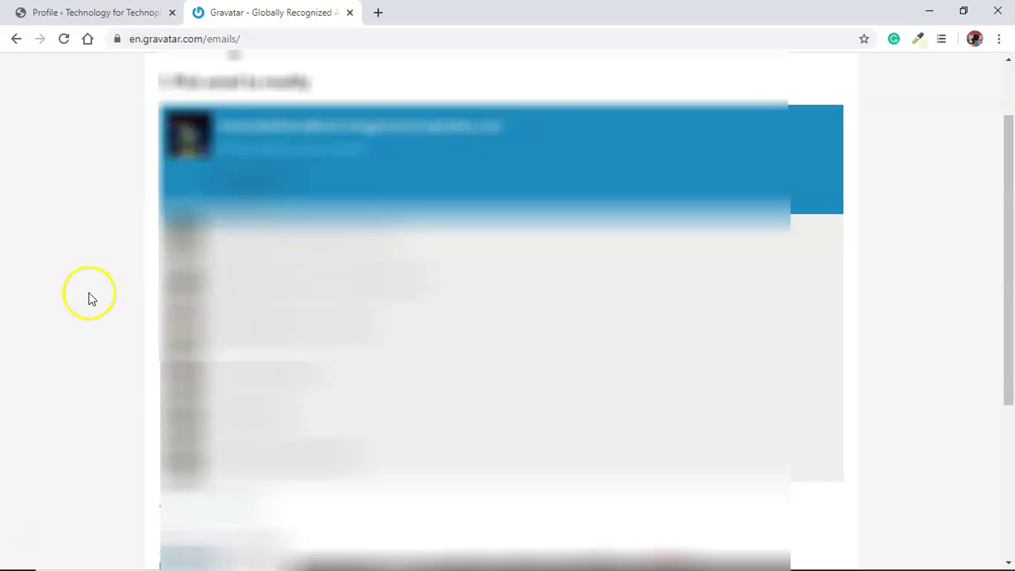
{"action": "scroll", "coordinate": [89, 321], "scroll_direction": "down", "scroll_amount": 3}
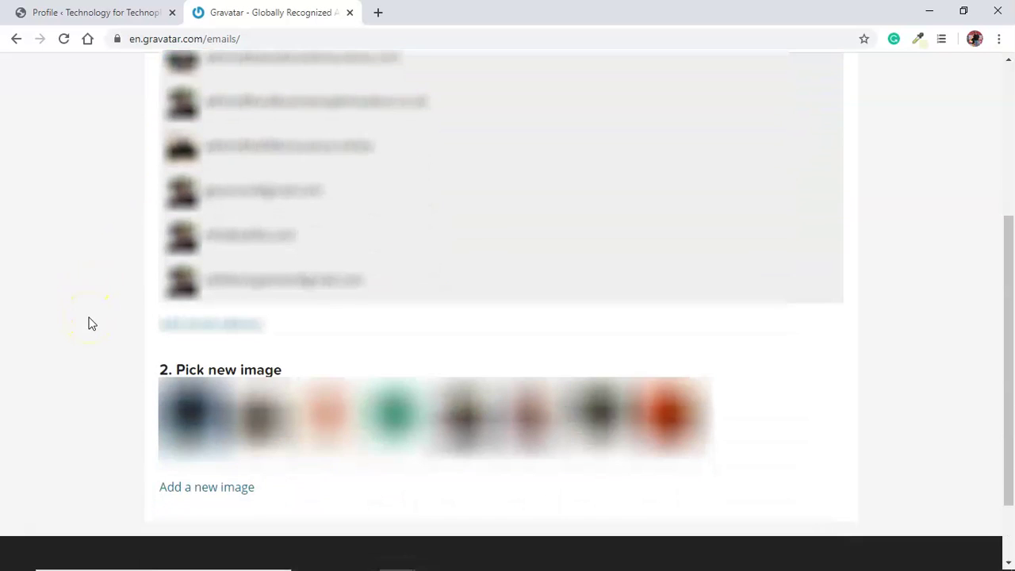
{"action": "left_click", "coordinate": [168, 489]}
{"action": "left_click", "coordinate": [168, 489]}
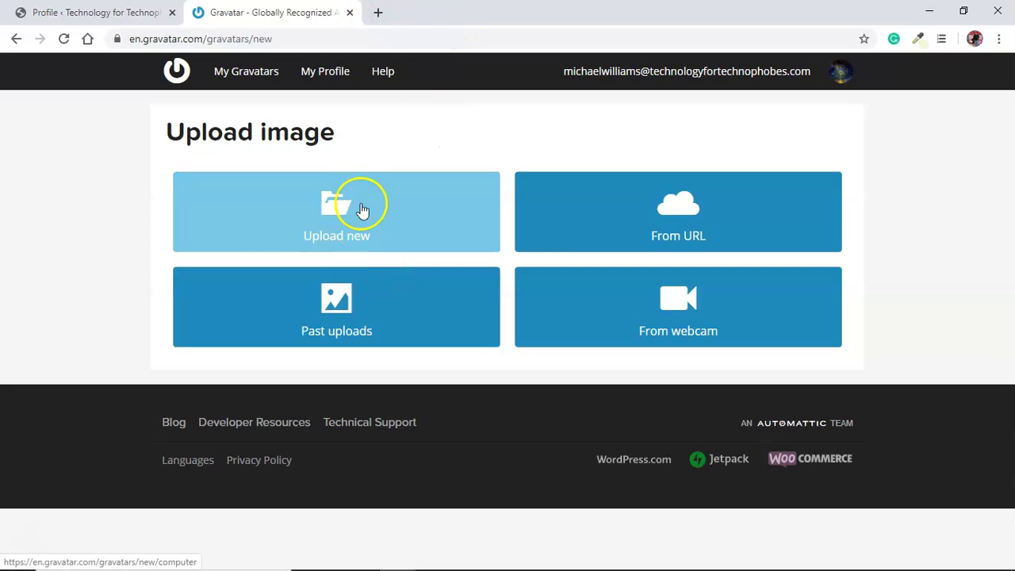
Step: Fill in the account's email in Gravatar's form for adding an address and highlight the word "confirmation" in its instructions
{"action": "left_click", "coordinate": [238, 83]}
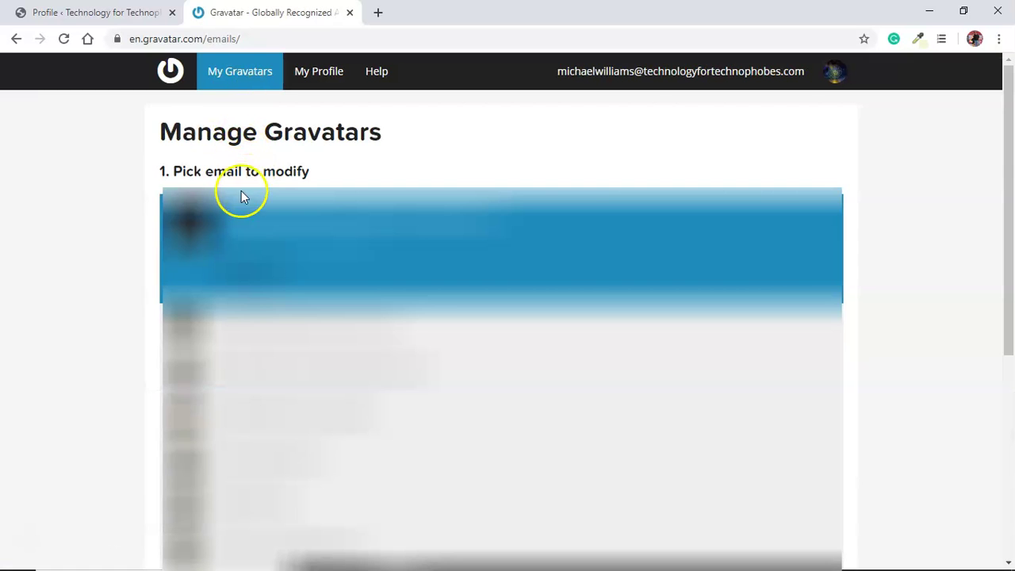
{"action": "scroll", "coordinate": [77, 256], "scroll_direction": "down", "scroll_amount": 2}
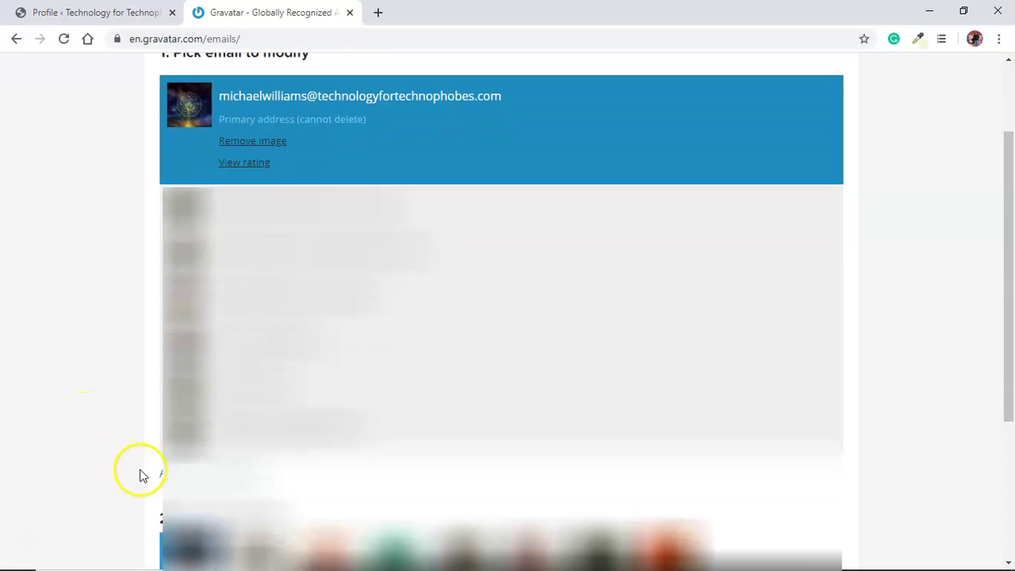
{"action": "left_click", "coordinate": [176, 478]}
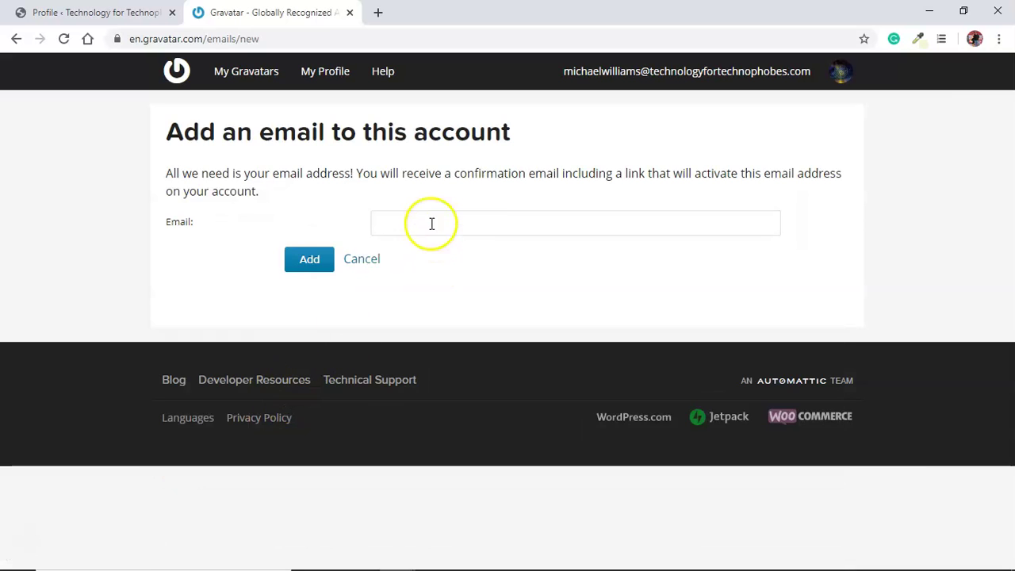
{"action": "left_click", "coordinate": [428, 215]}
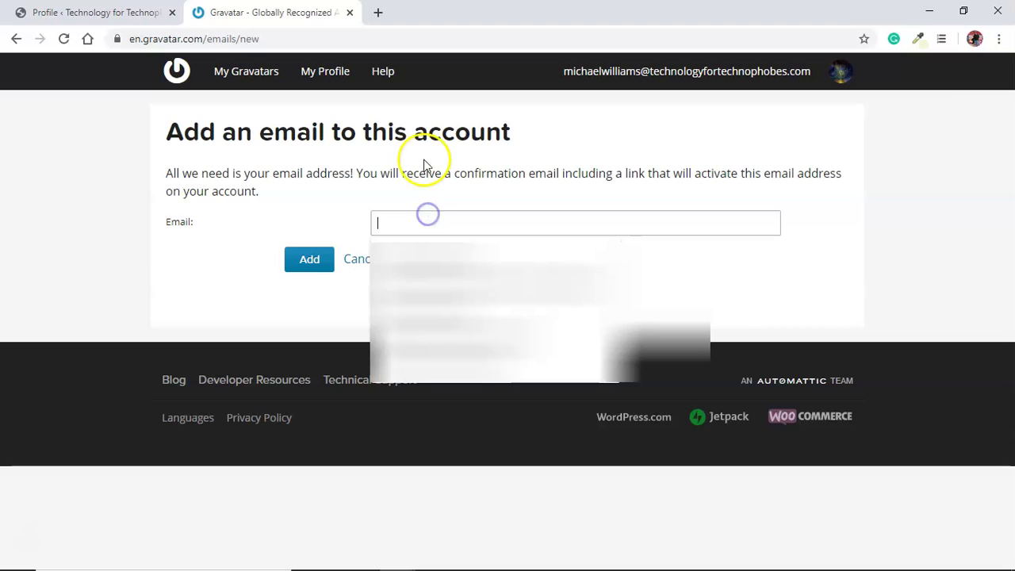
{"action": "left_click", "coordinate": [417, 281]}
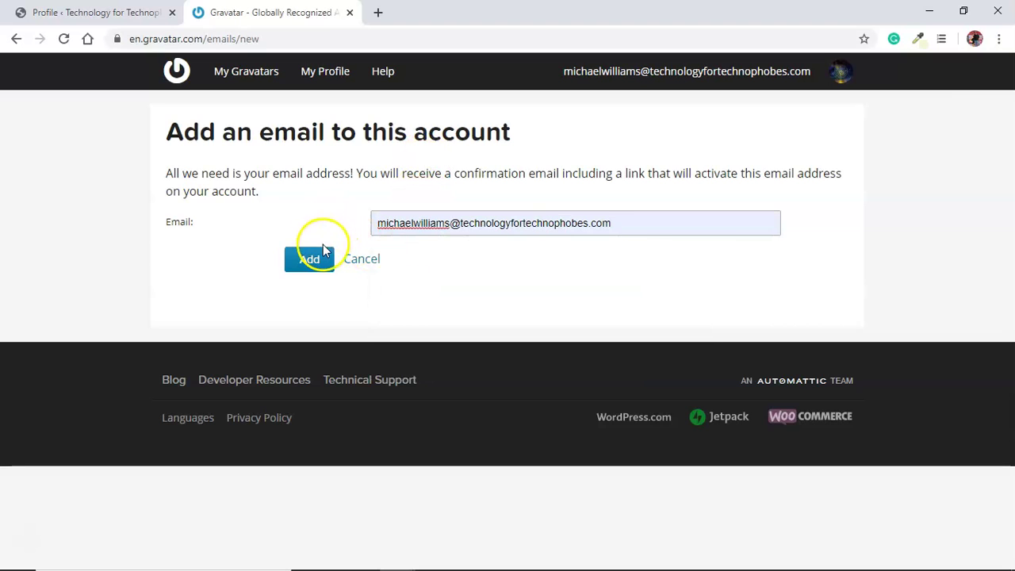
{"action": "double_click", "coordinate": [490, 172]}
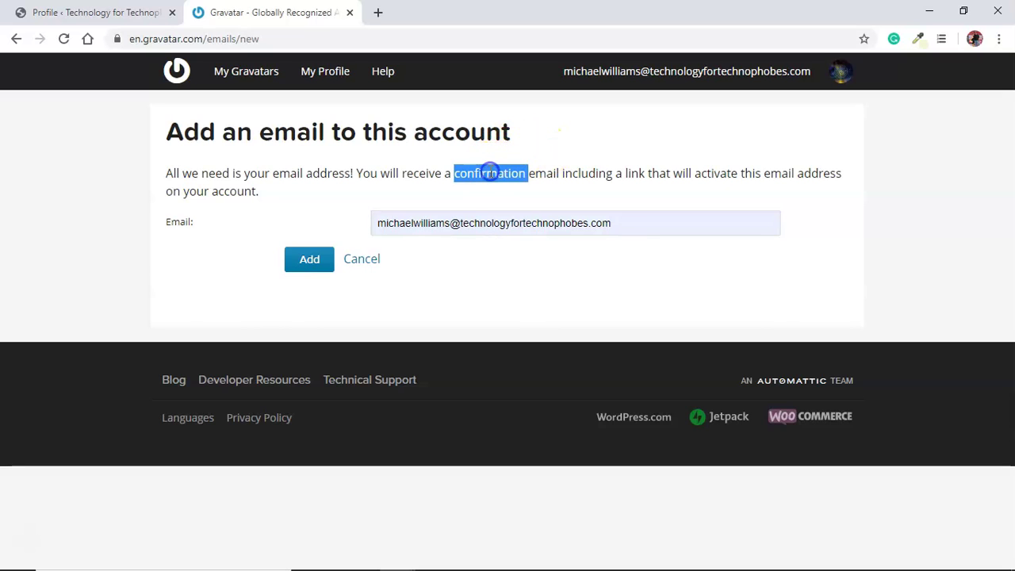
{"action": "left_click", "coordinate": [418, 186]}
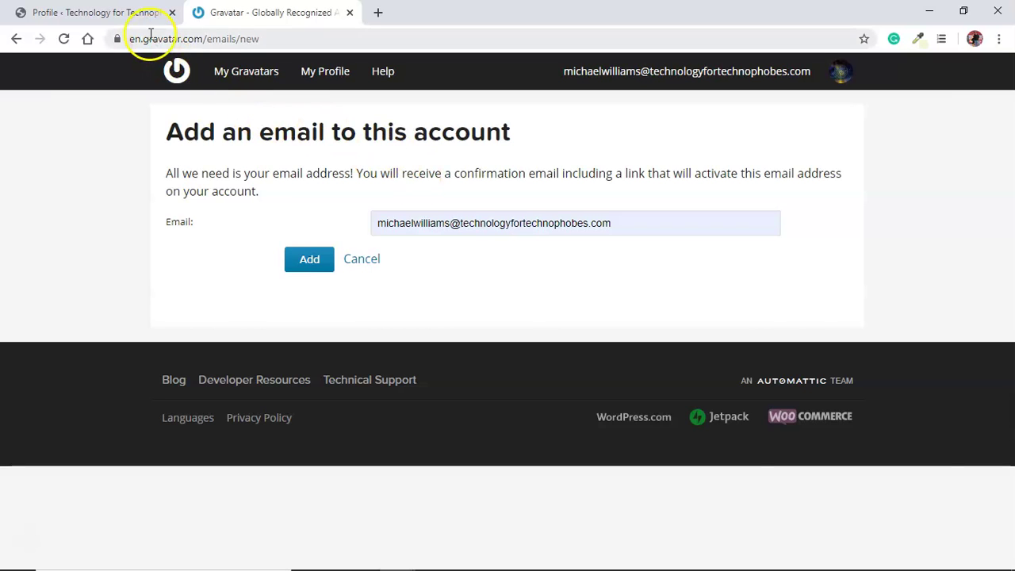
Step: Switch to the WordPress profile and examine the Profile Picture, New Password and Sessions settings
{"action": "left_click", "coordinate": [113, 16]}
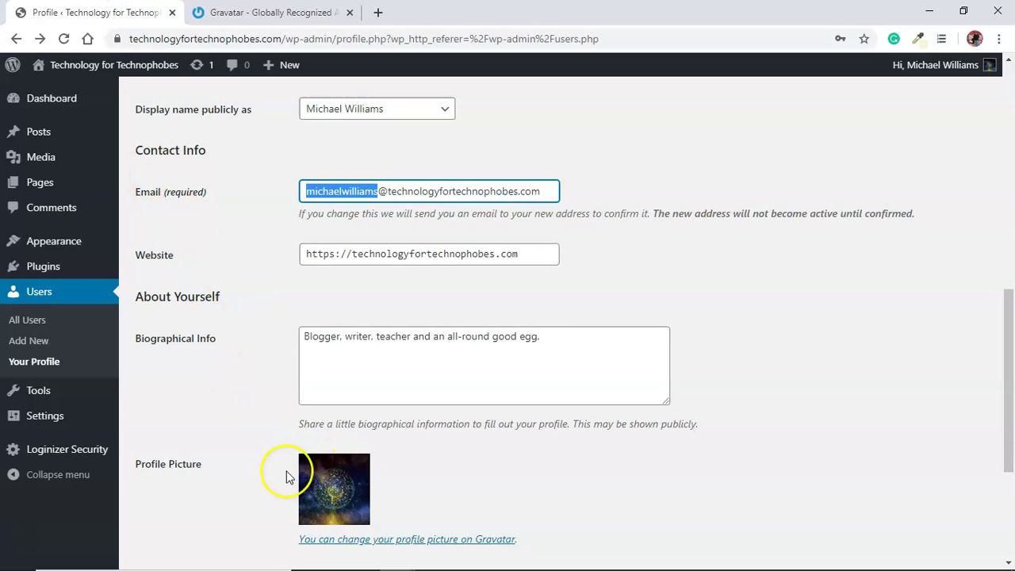
{"action": "left_click", "coordinate": [212, 474]}
{"action": "scroll", "coordinate": [212, 474], "scroll_direction": "down", "scroll_amount": 3}
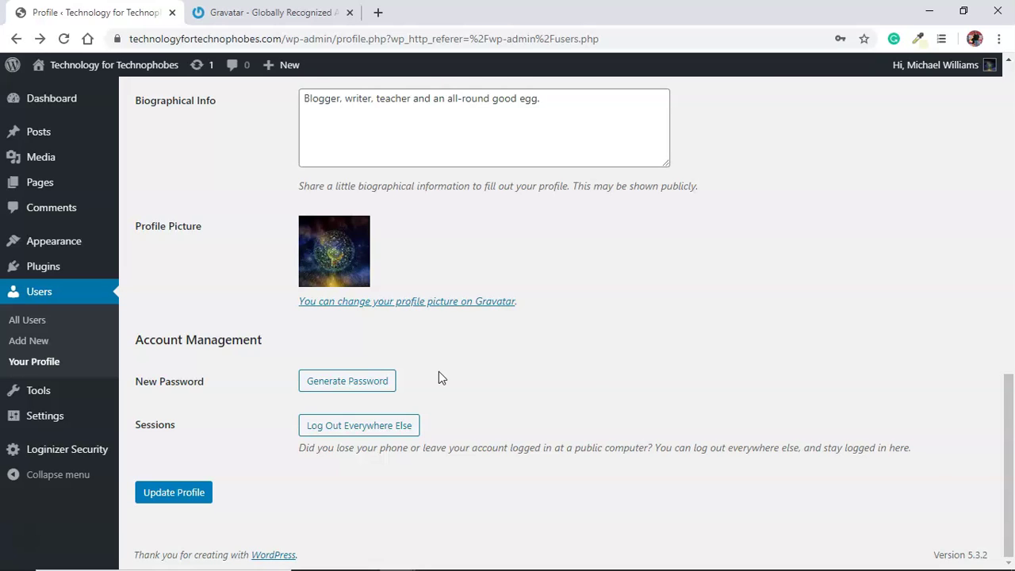
{"action": "left_click", "coordinate": [477, 369]}
{"action": "left_click", "coordinate": [479, 390]}
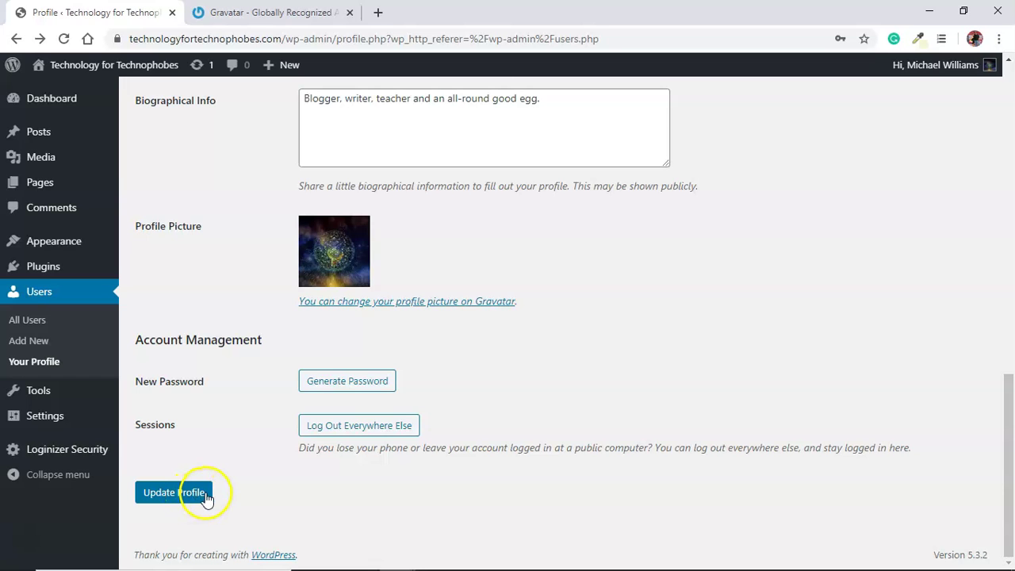
Step: Review the whole profile from the Admin Colour Scheme and Name settings down to Account Management
{"action": "scroll", "coordinate": [286, 491], "scroll_direction": "up", "scroll_amount": 3}
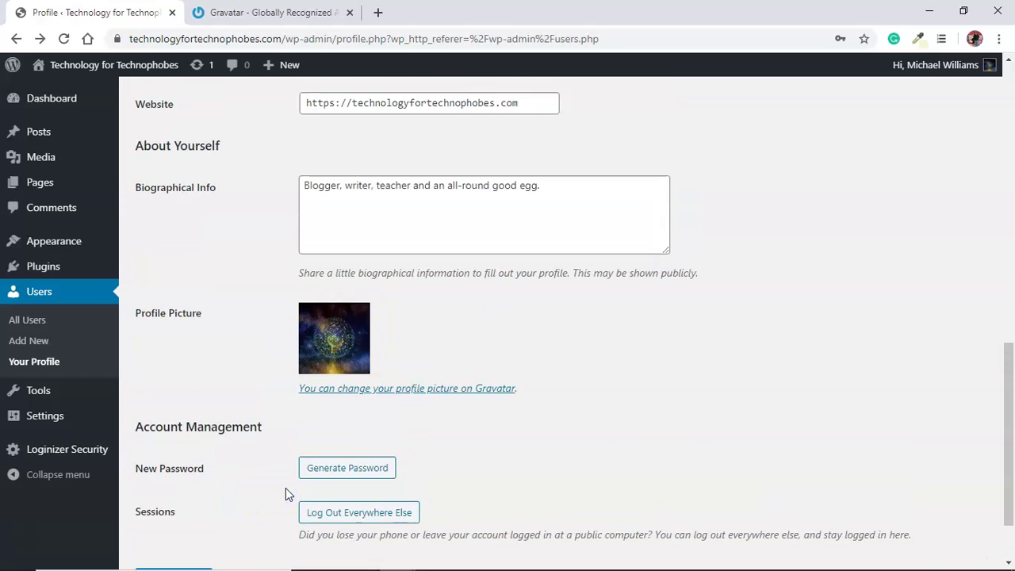
{"action": "scroll", "coordinate": [286, 492], "scroll_direction": "up", "scroll_amount": 4}
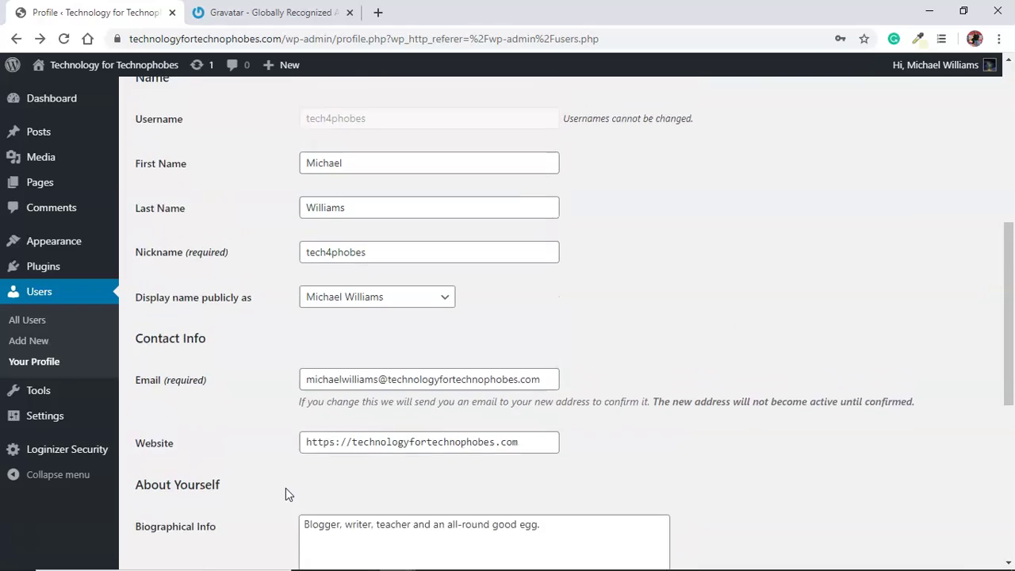
{"action": "scroll", "coordinate": [285, 493], "scroll_direction": "up", "scroll_amount": 3}
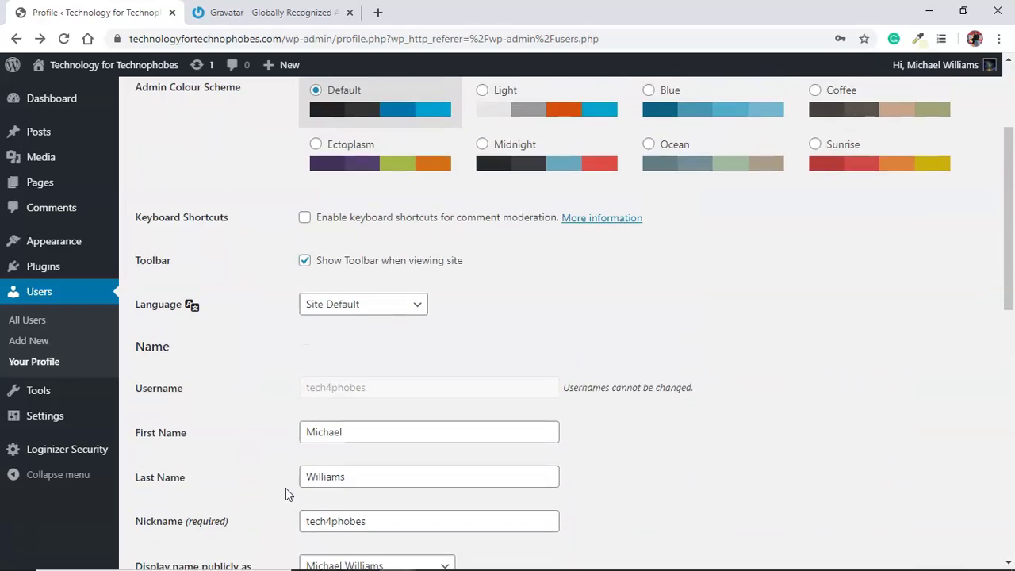
{"action": "scroll", "coordinate": [287, 493], "scroll_direction": "down", "scroll_amount": 10}
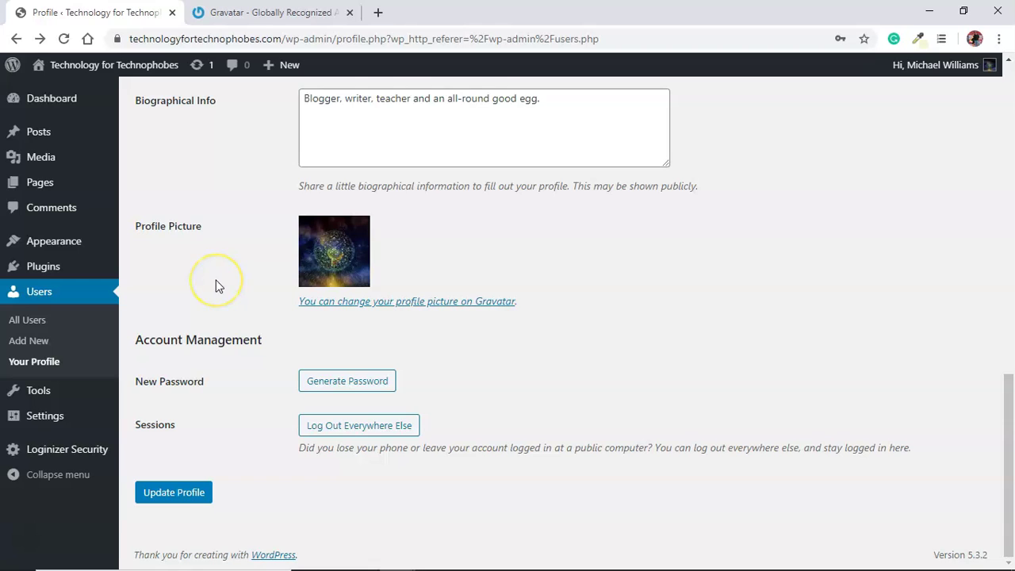
Step: Examine the list of all users and the Add New User form, and return to the user list
{"action": "left_click", "coordinate": [37, 321]}
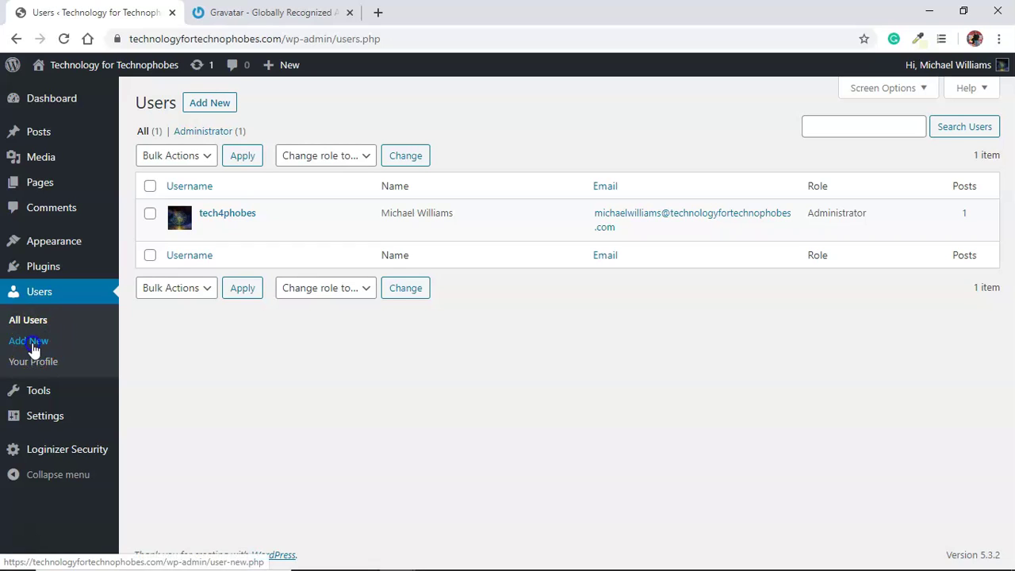
{"action": "left_click", "coordinate": [31, 346]}
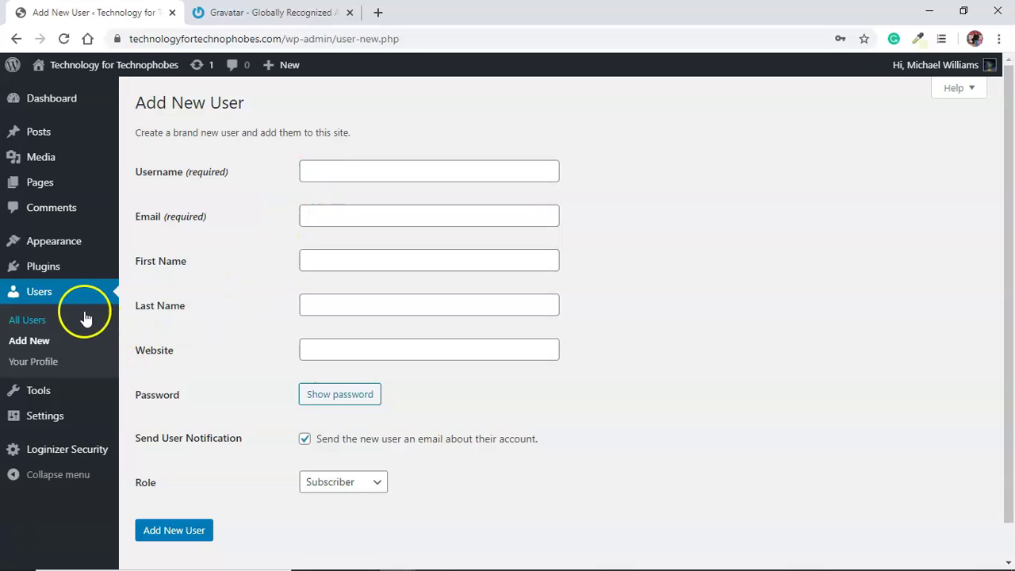
{"action": "left_click", "coordinate": [32, 320]}
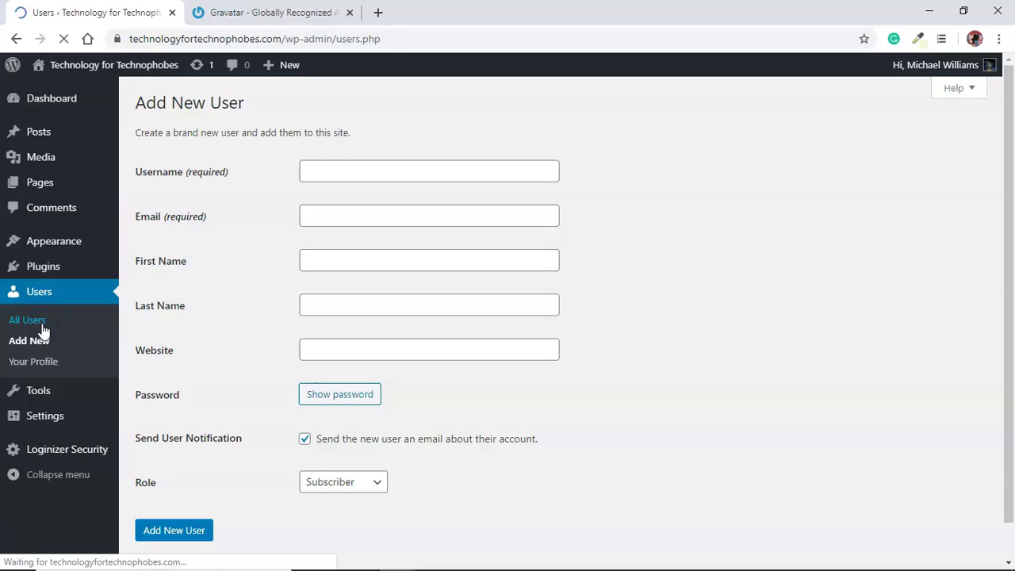